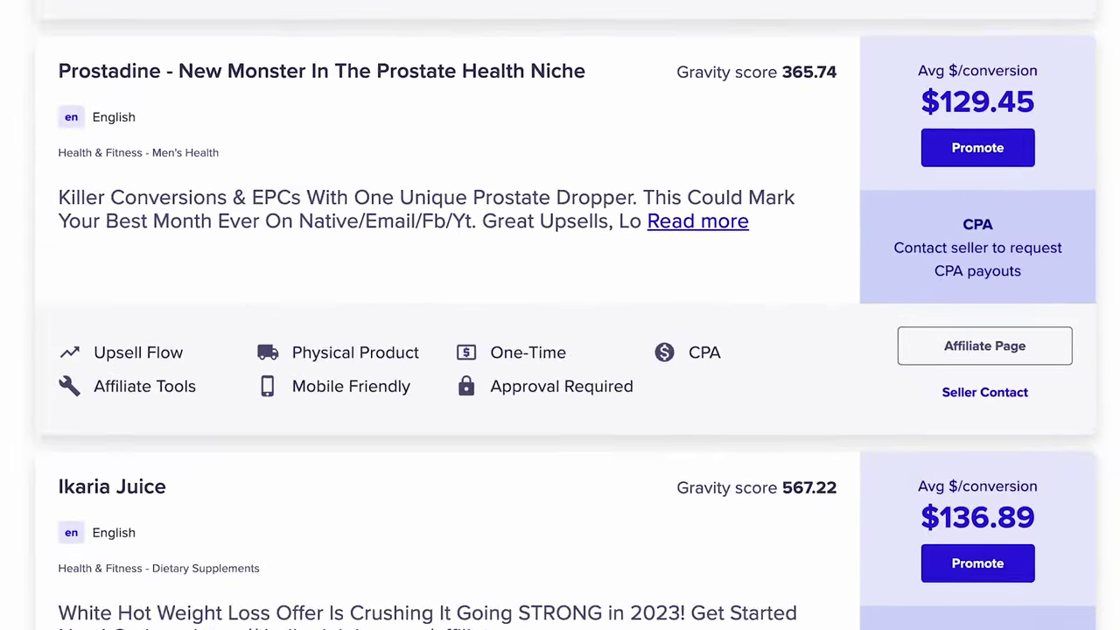
Step: Generate an encrypted HopLink for the Alpilean offer, then return to the ClickBank homepage
scroll(559, 315, "down", 10)
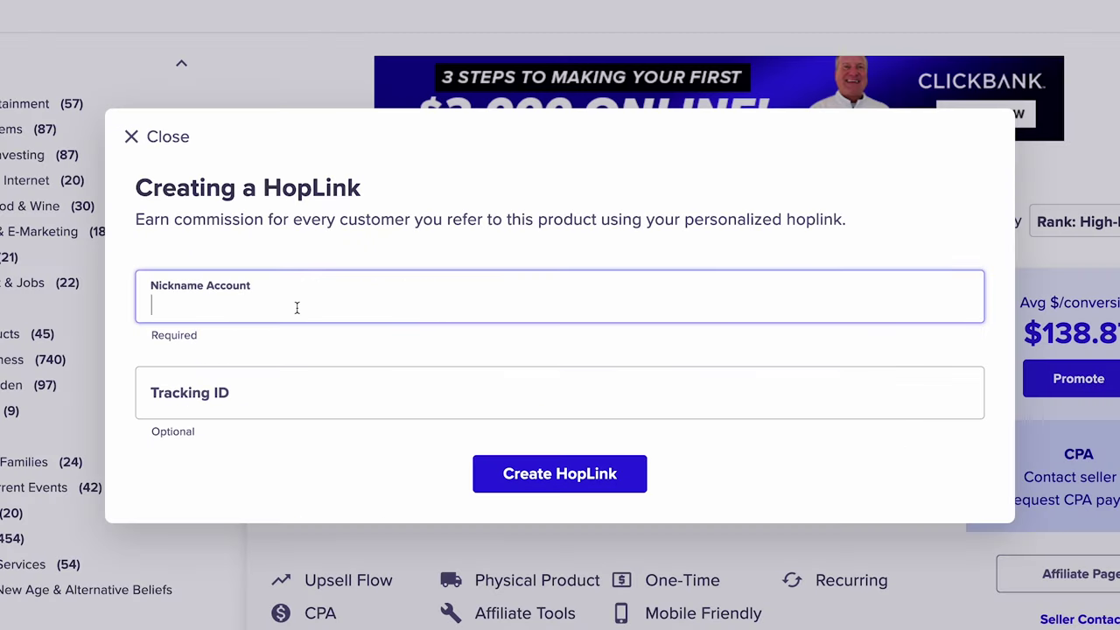
left_click(518, 473)
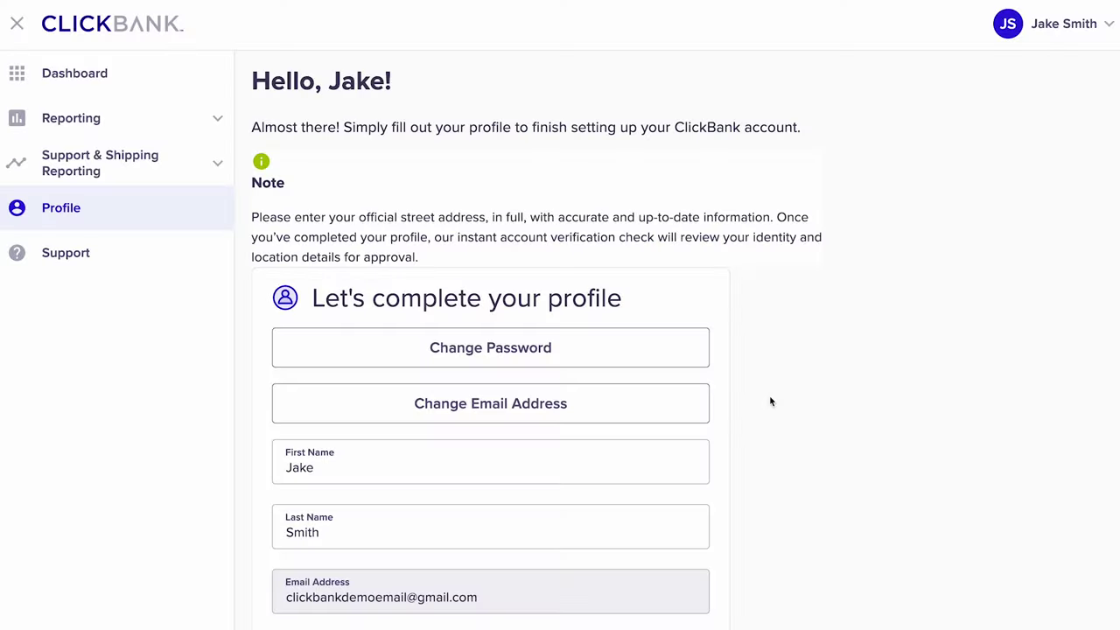
scroll(770, 400, "down", 5)
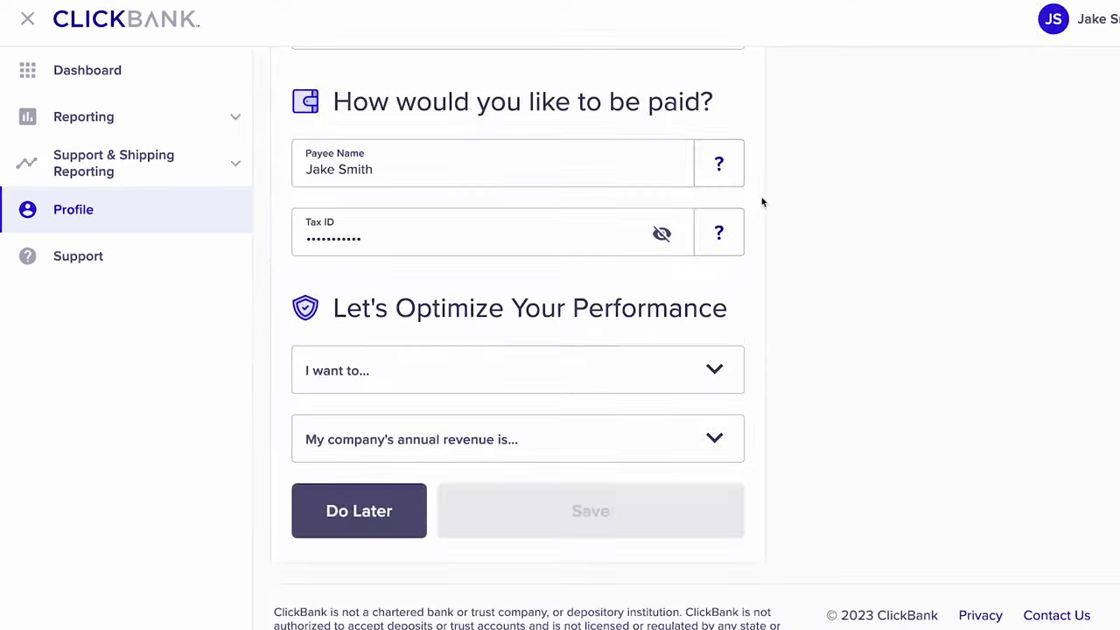
left_click(717, 163)
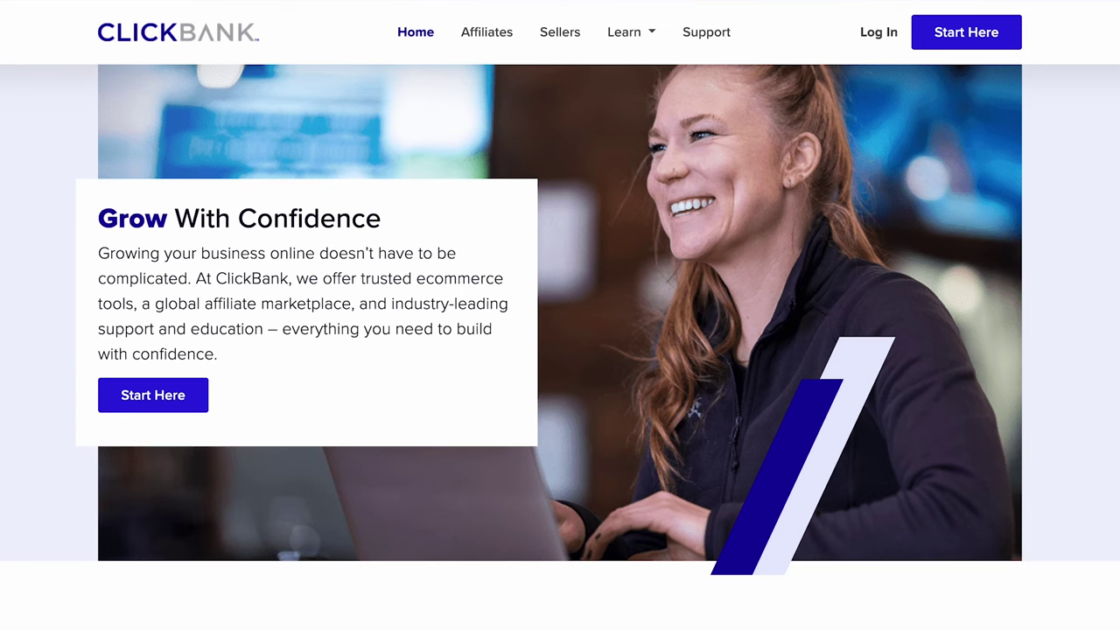
Step: Start sign-up as a newcomer, choosing extra income as the goal and a consistent traffic source
left_click(968, 50)
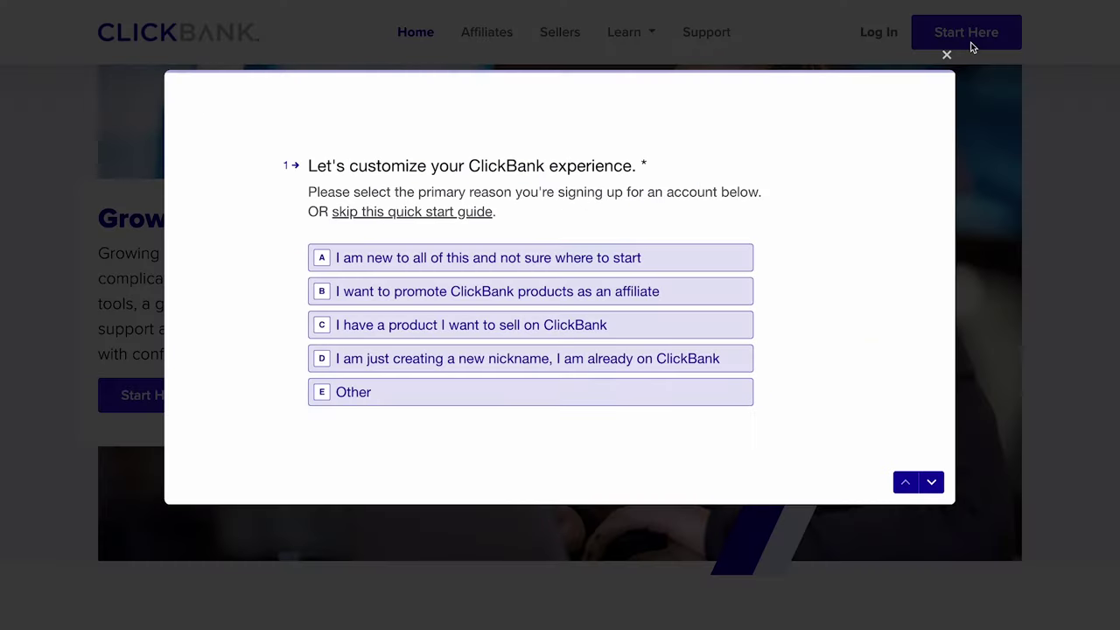
left_click(529, 259)
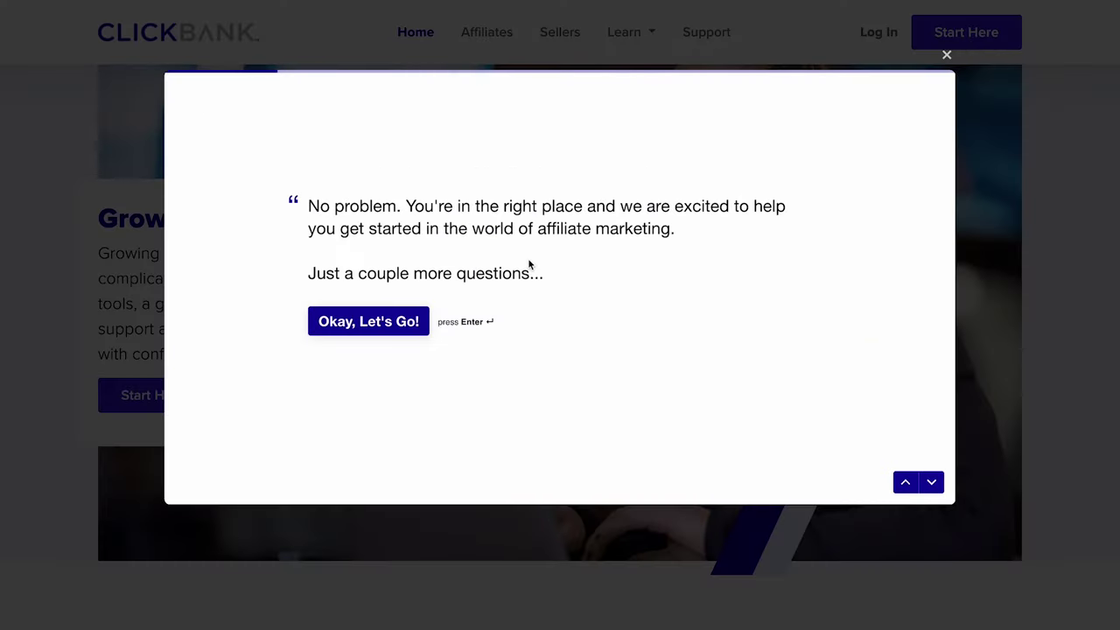
left_click(408, 328)
left_click(490, 240)
left_click(492, 251)
Step: Step back through the quick start questions, then skip the guide to reach the sign-up form
scroll(500, 301, "down", 2)
scroll(499, 301, "down", 2)
left_click(905, 481)
left_click(906, 481)
left_click(906, 482)
left_click(419, 213)
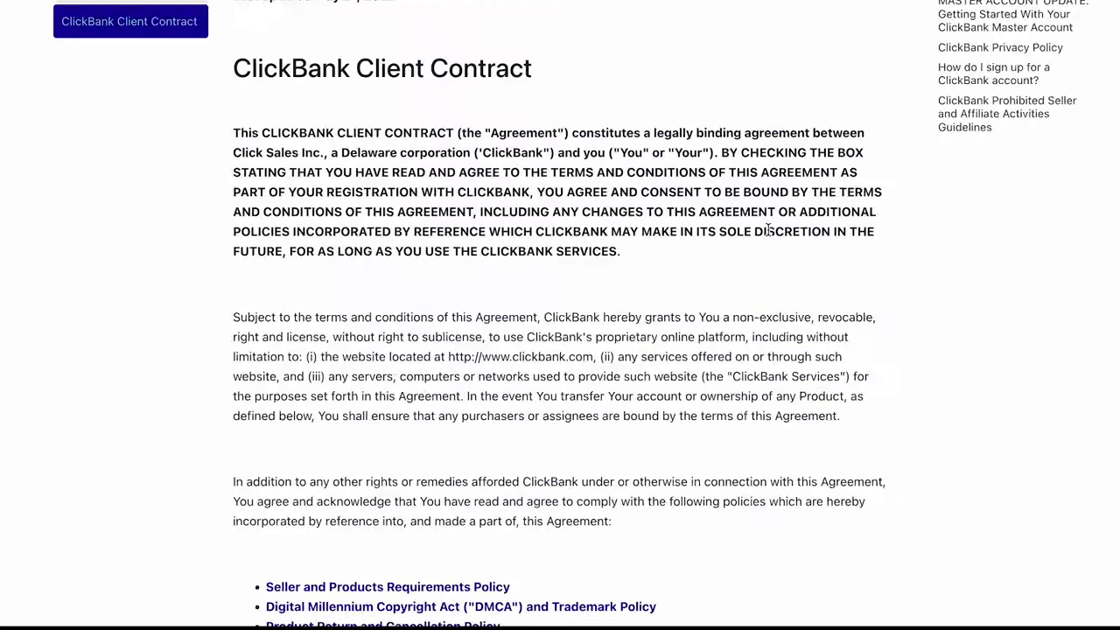
Step: Submit the sign-up to create the account, then download and accept the suppression list
scroll(767, 229, "down", 20)
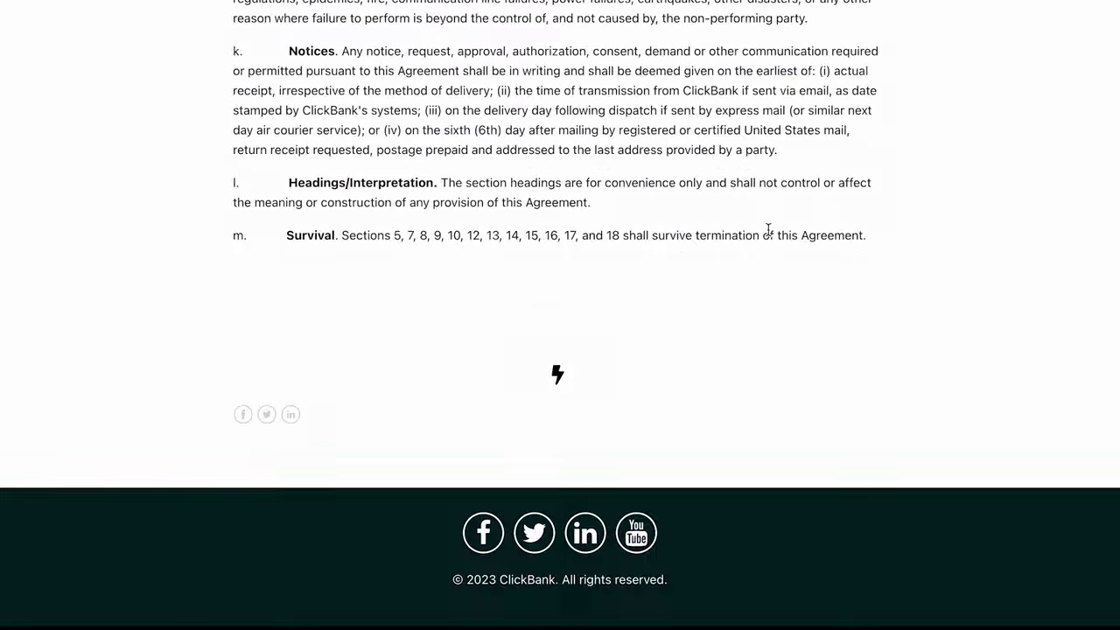
left_click(432, 382)
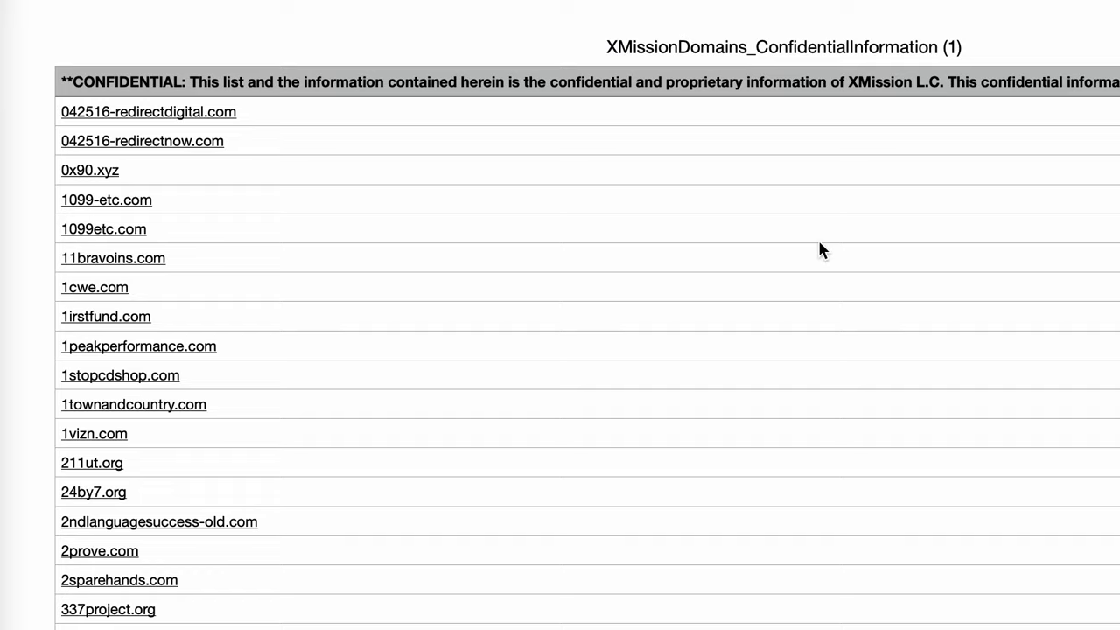
scroll(819, 250, "down", 20)
scroll(818, 242, "down", 20)
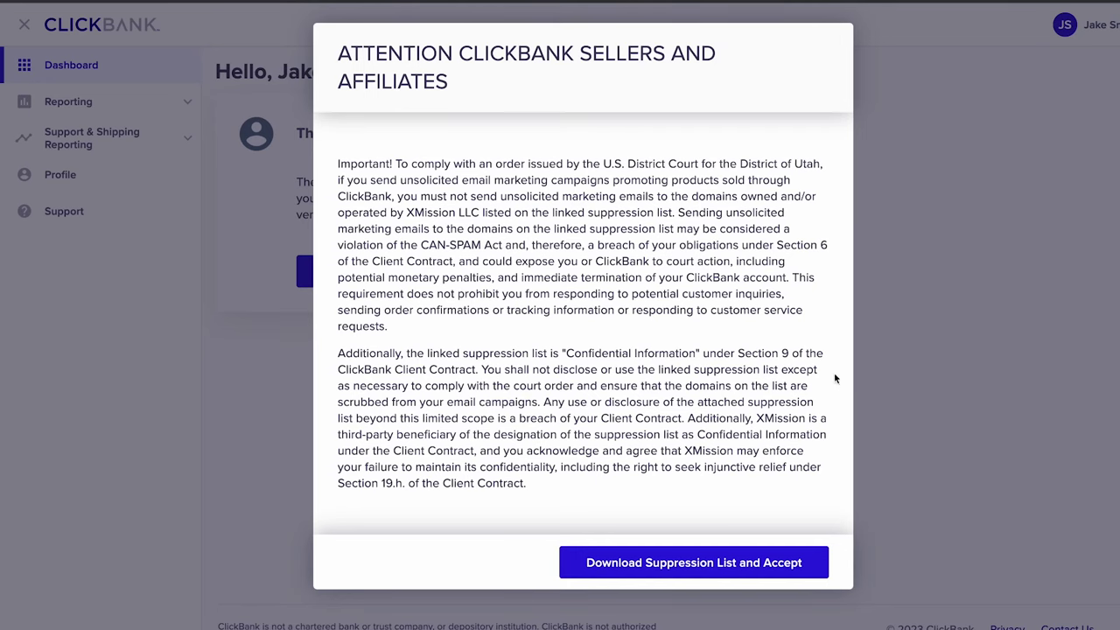
left_click(687, 565)
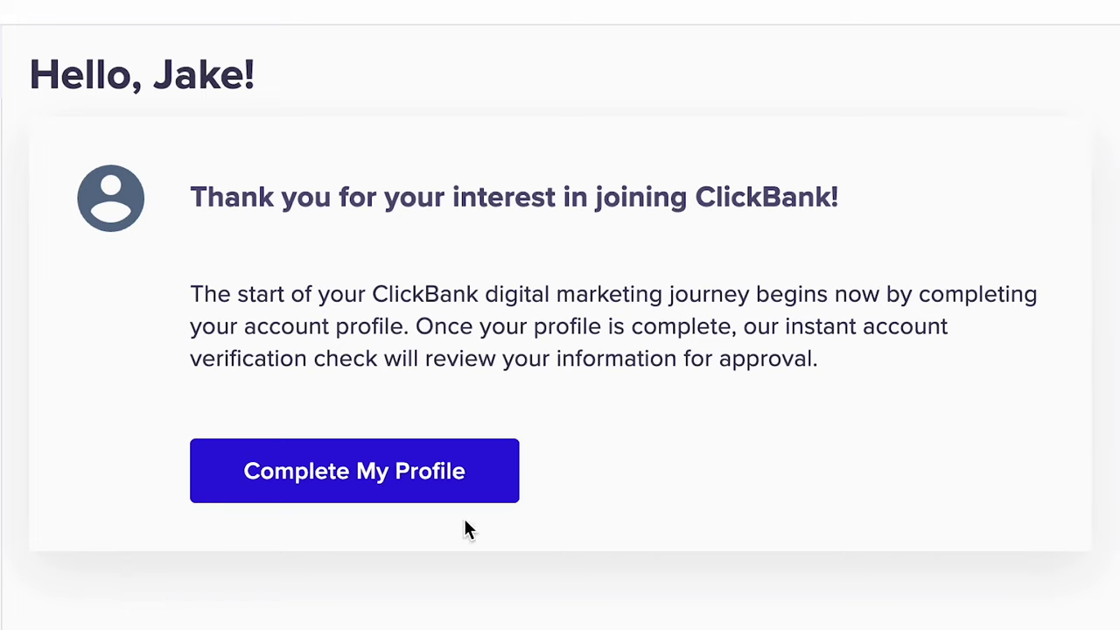
Step: Open the profile form and enter a valid Tax ID
left_click(425, 473)
scroll(771, 401, "down", 1)
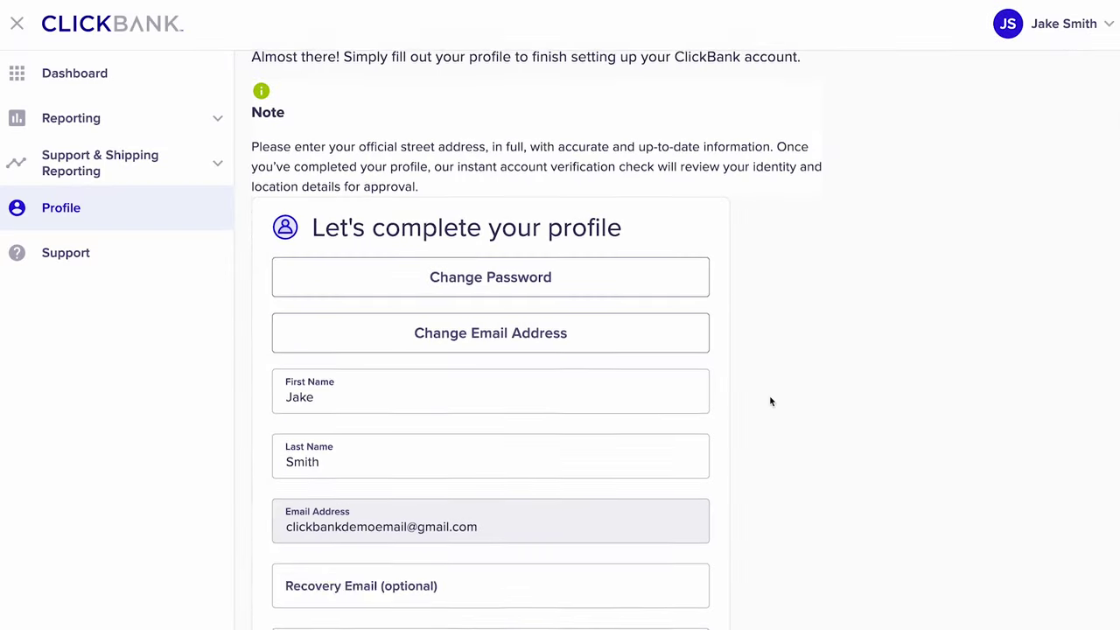
scroll(771, 402, "down", 5)
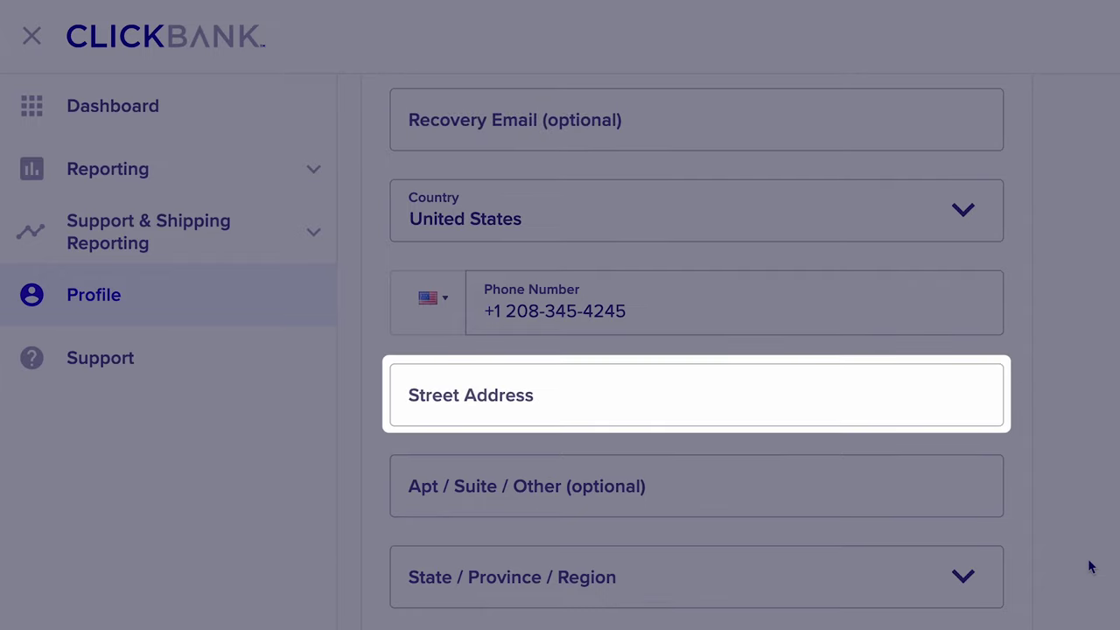
scroll(1089, 566, "down", 5)
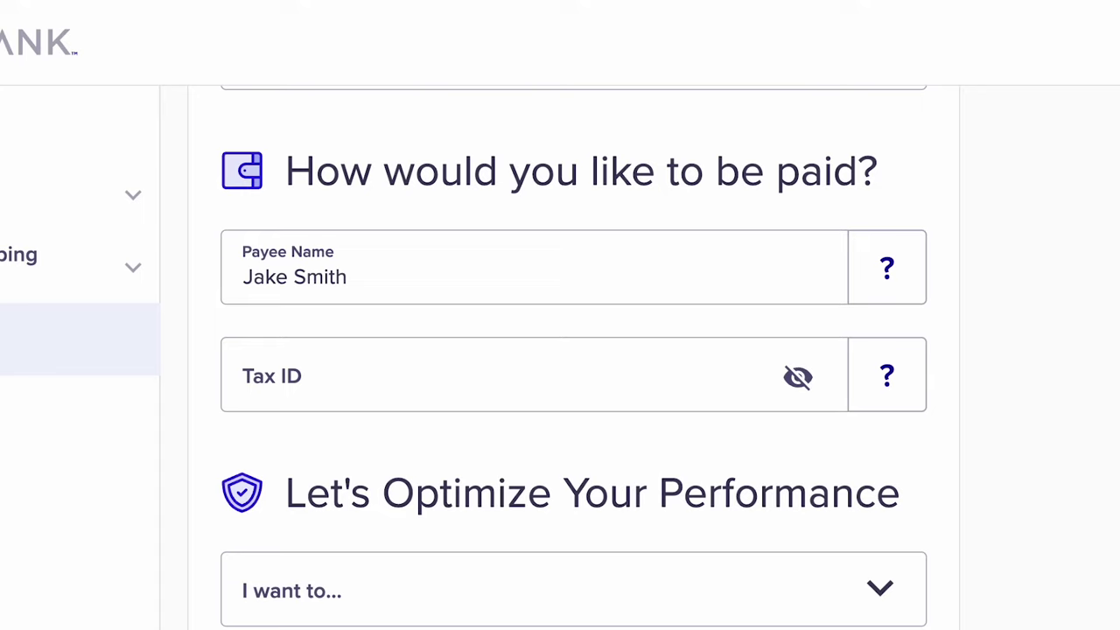
left_click(534, 376)
type("12")
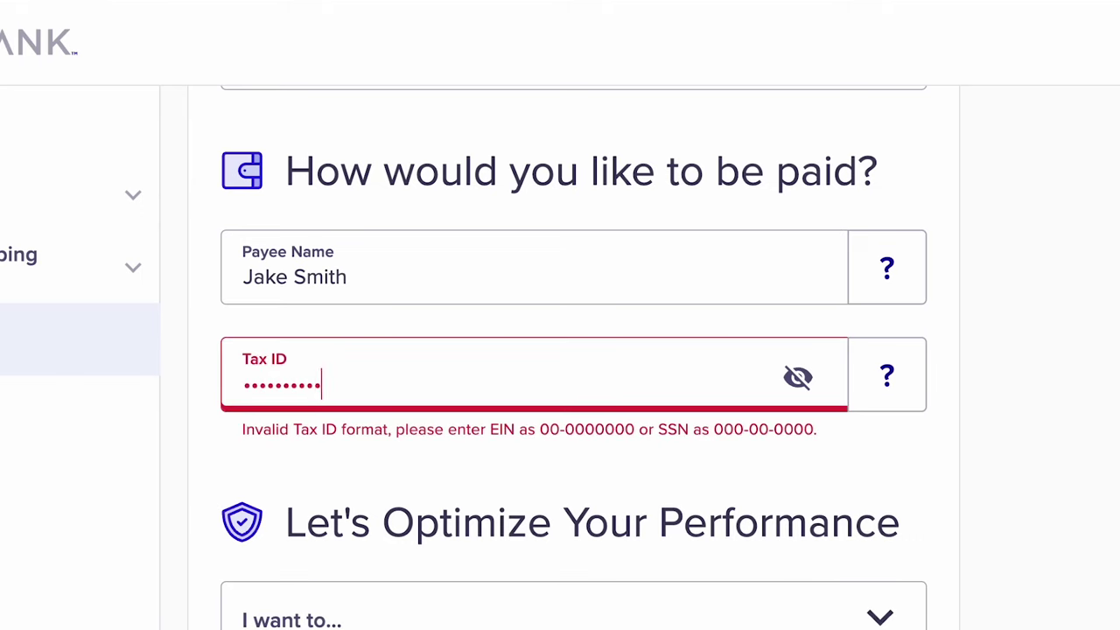
type("89")
left_click(1016, 359)
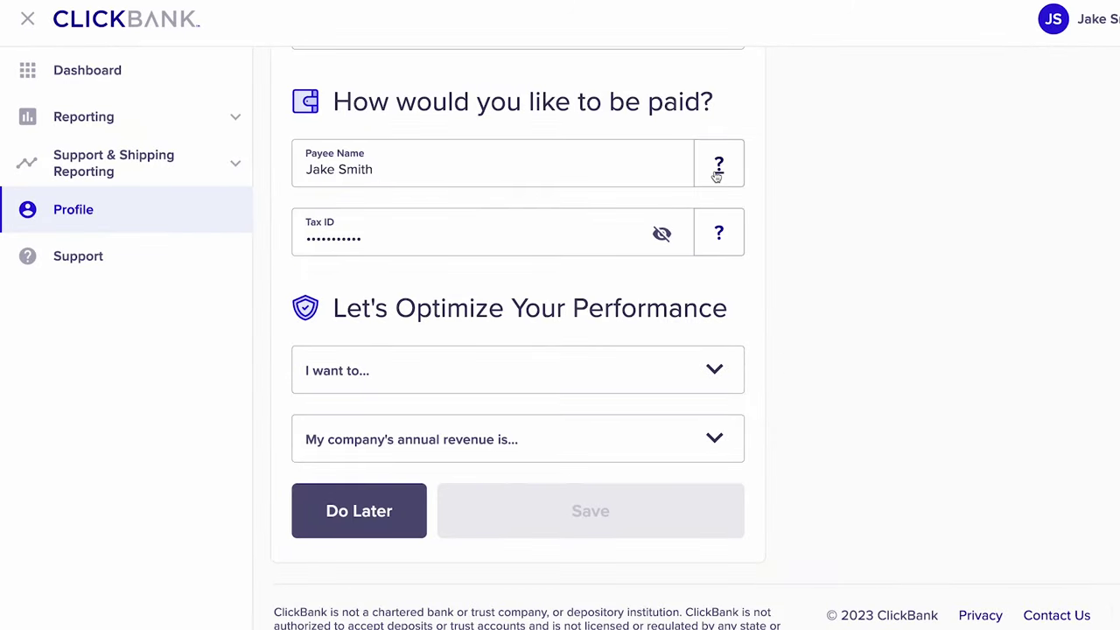
Step: Read the help explanations for the payee name and the Tax ID requirement
left_click(716, 175)
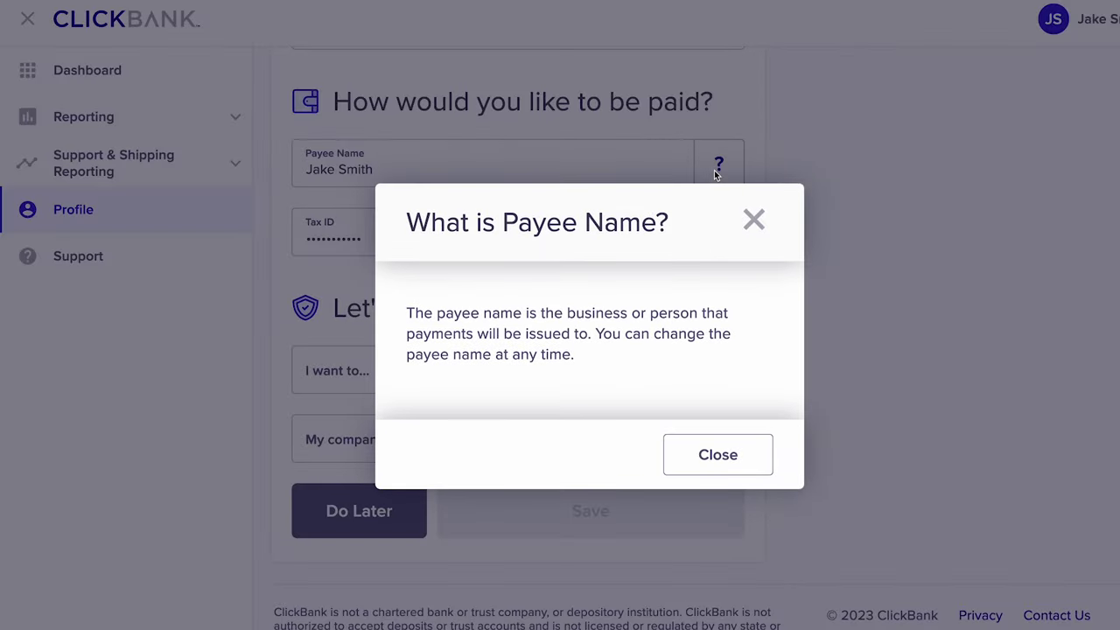
left_click(758, 226)
left_click(732, 223)
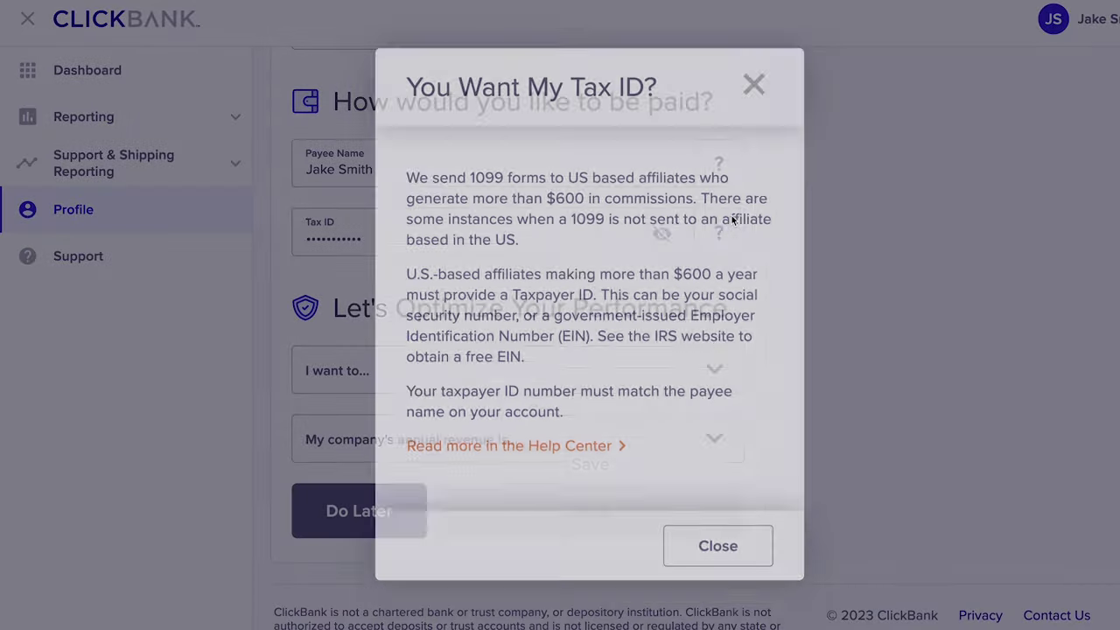
left_click(754, 126)
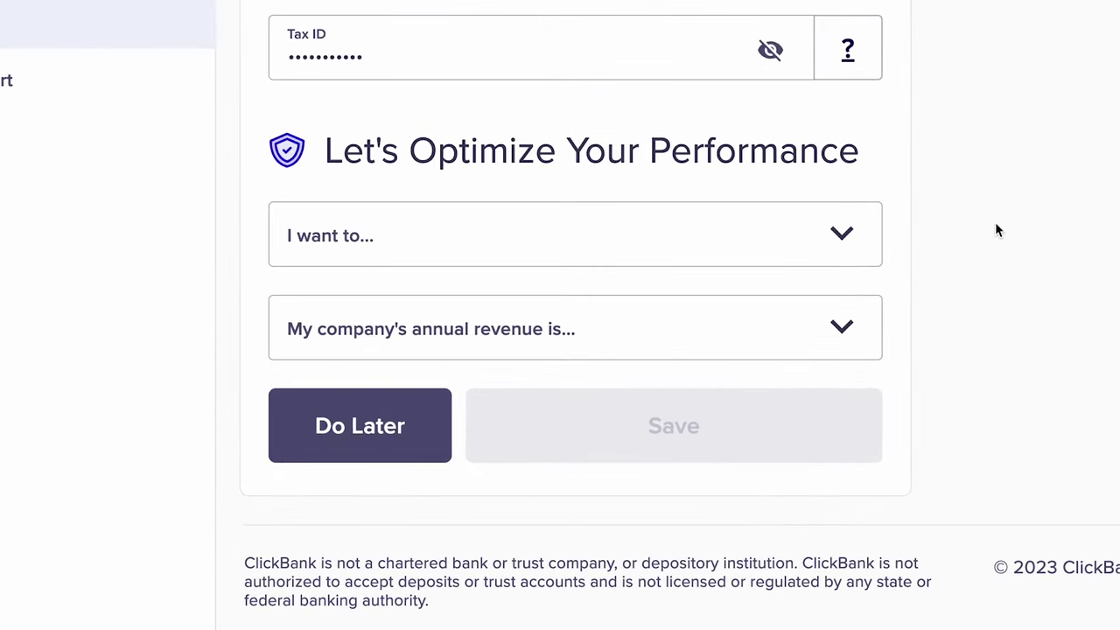
Step: Set the goal to promoting products as an affiliate and annual revenue to $0 - $25K
left_click(820, 250)
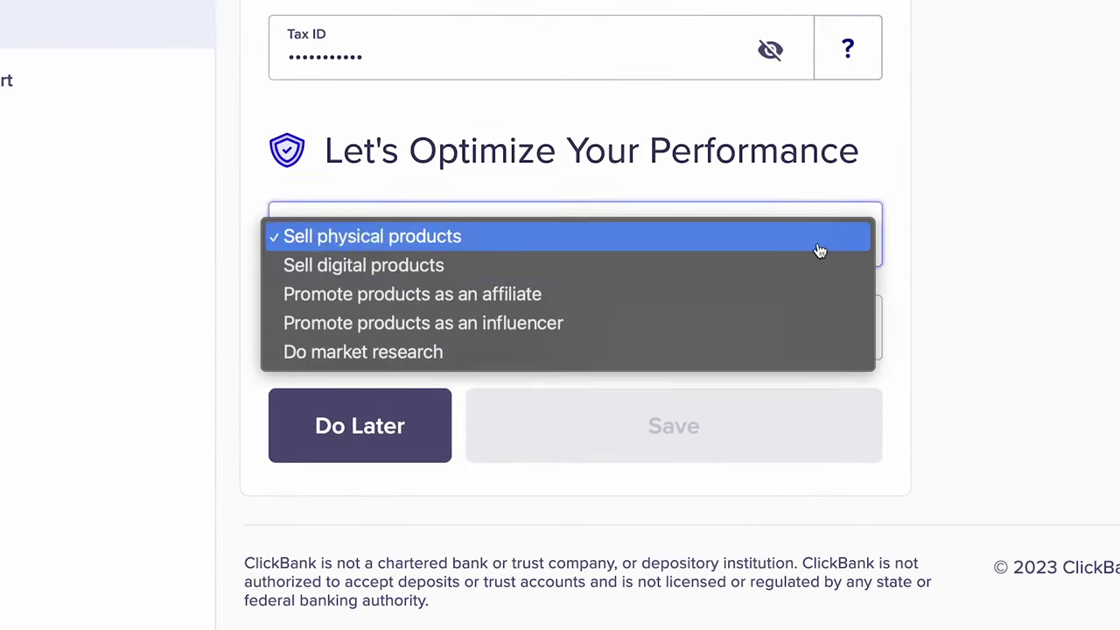
left_click(796, 262)
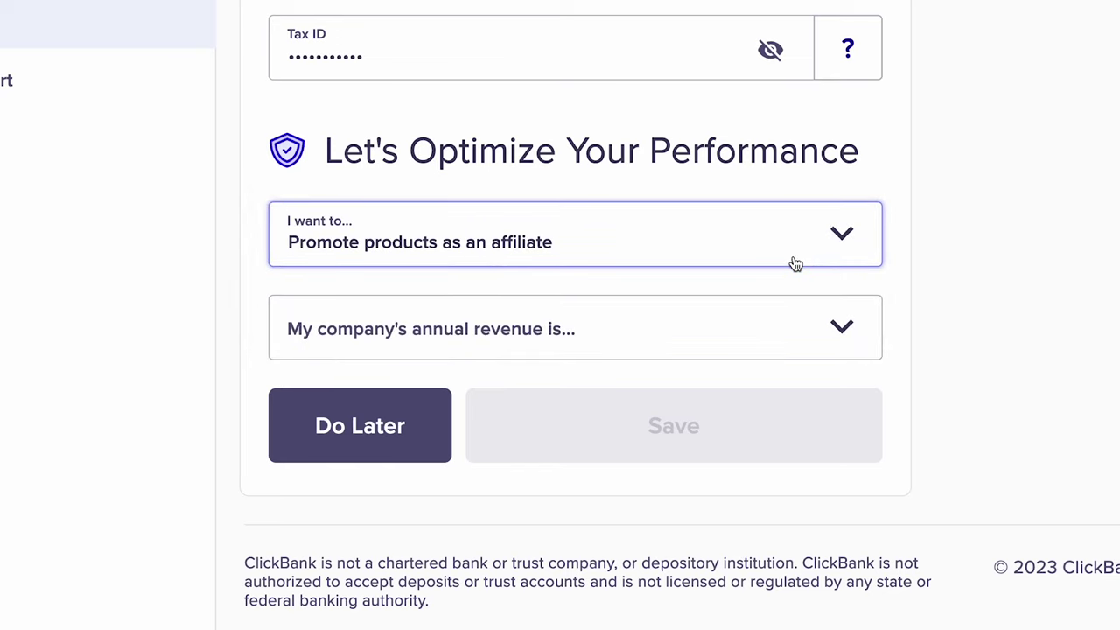
left_click(741, 328)
left_click(742, 328)
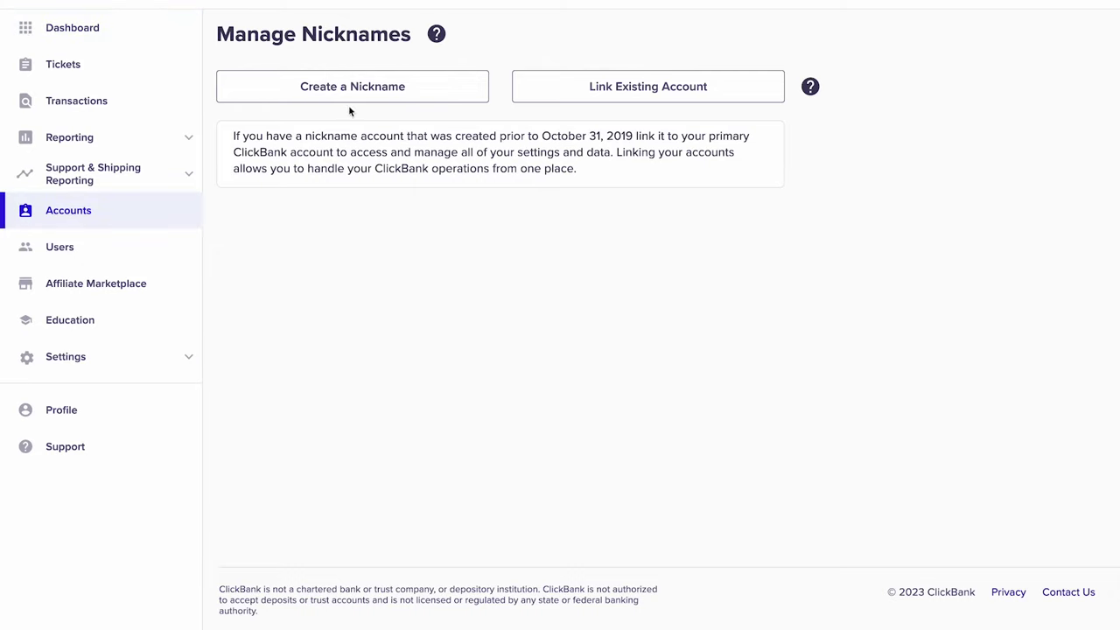
Step: Create an account nickname of type Affiliate (Promote products) and enter the nickname
left_click(350, 88)
left_click(404, 132)
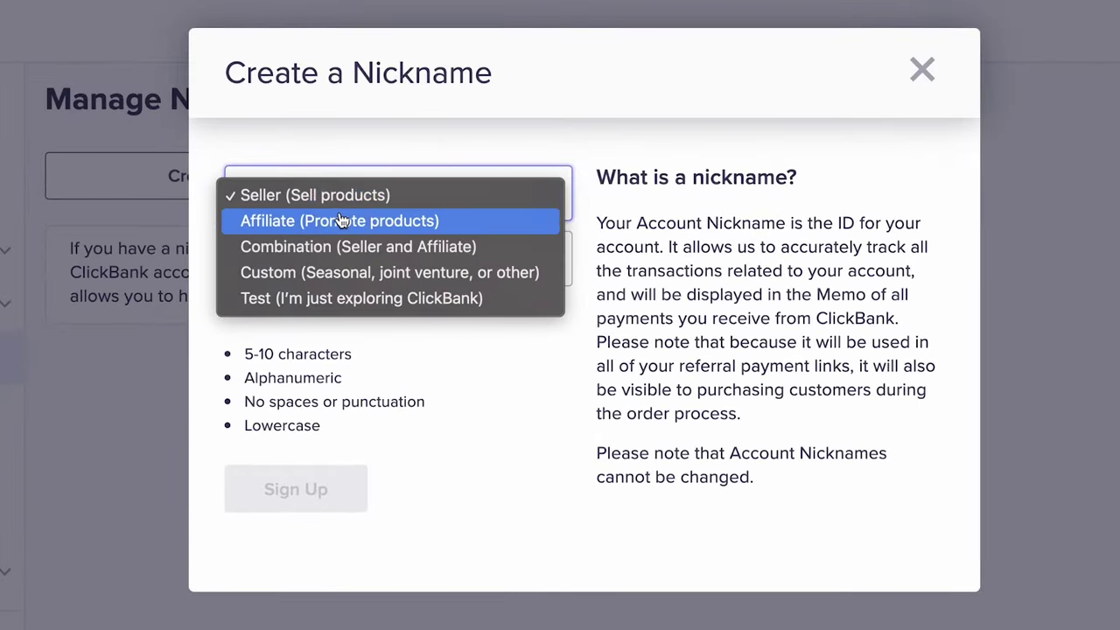
left_click(342, 221)
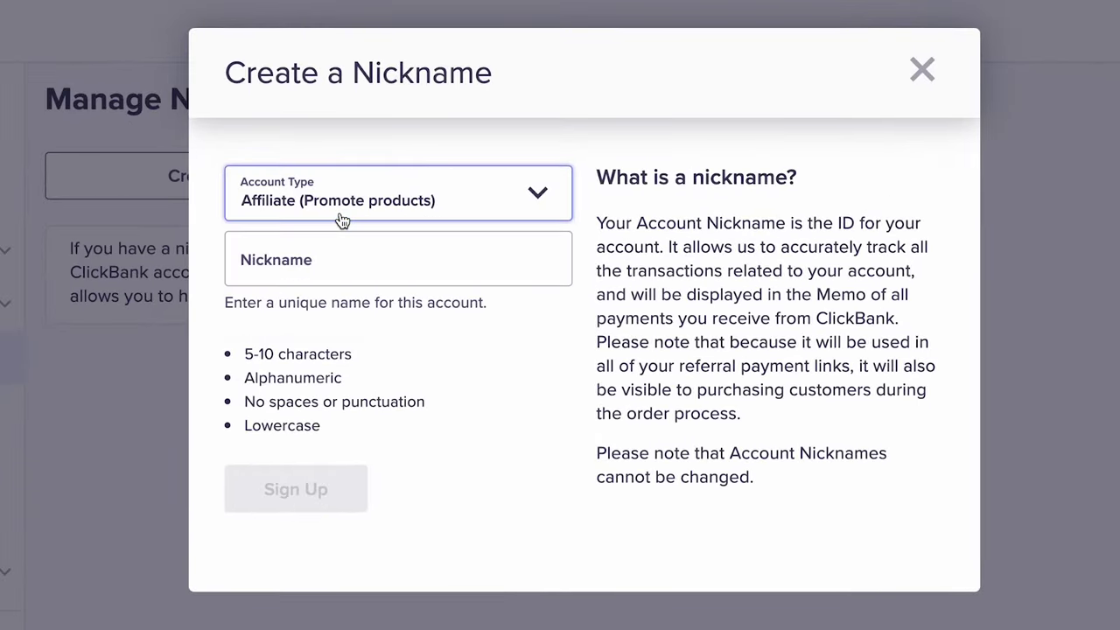
left_click(392, 251)
type("cbj")
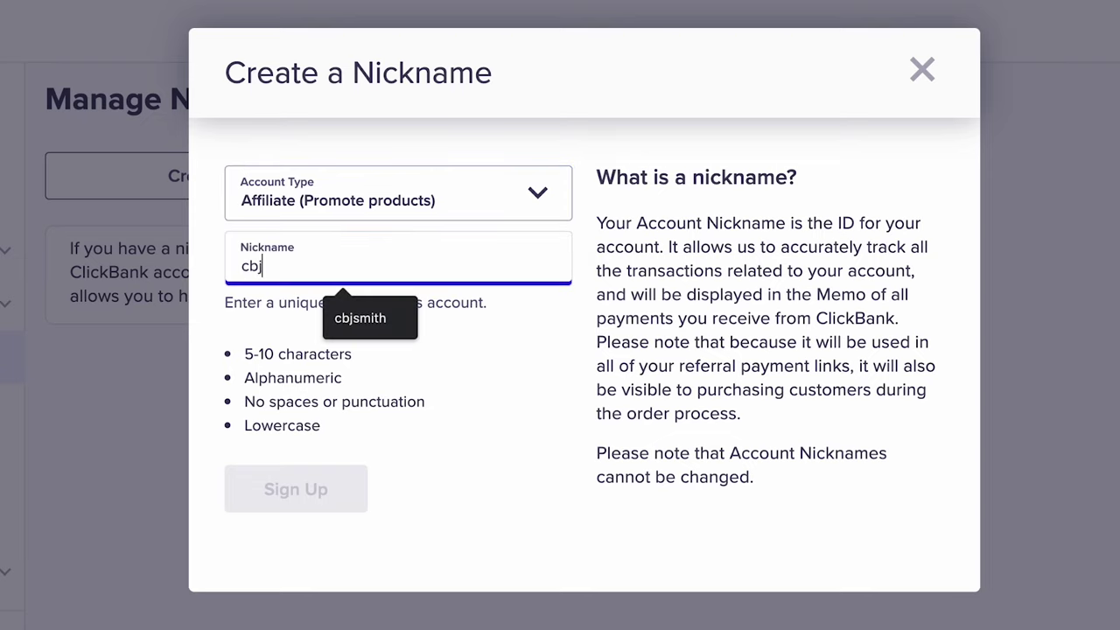
type("akesmit")
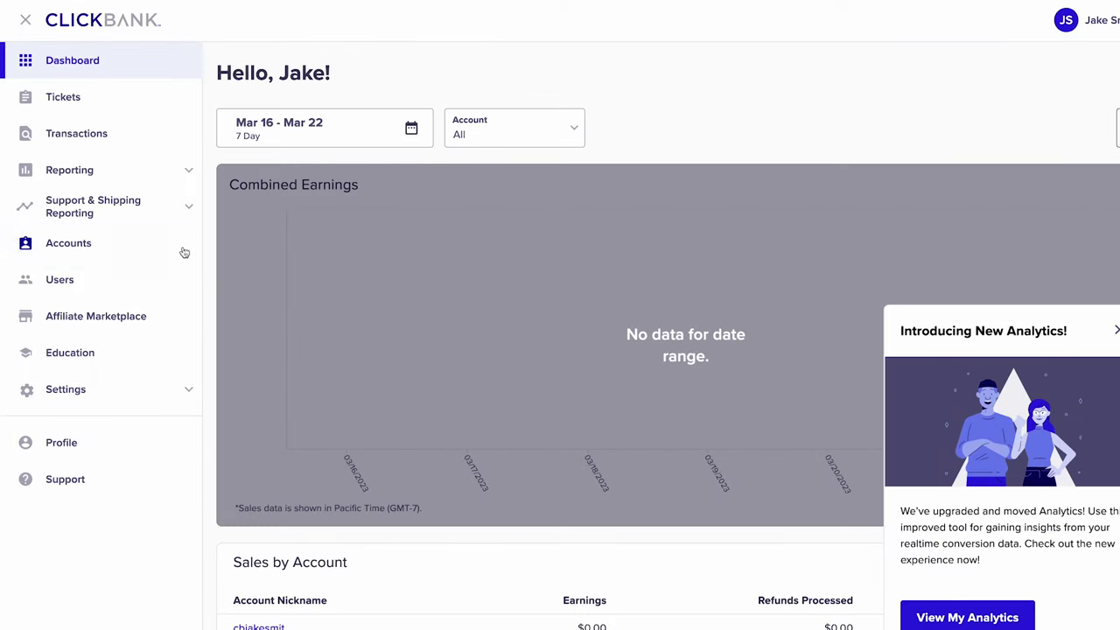
Step: Open the nickname's Account Home from Accounts and resend the confirmation email
left_click(145, 247)
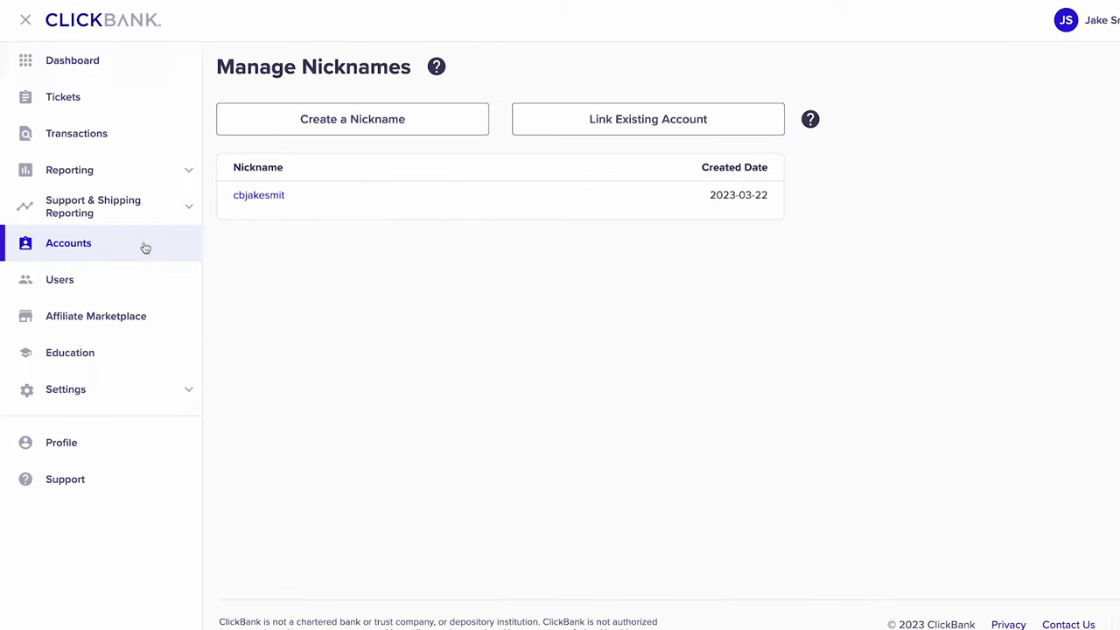
left_click(265, 197)
scroll(267, 201, "down", 3)
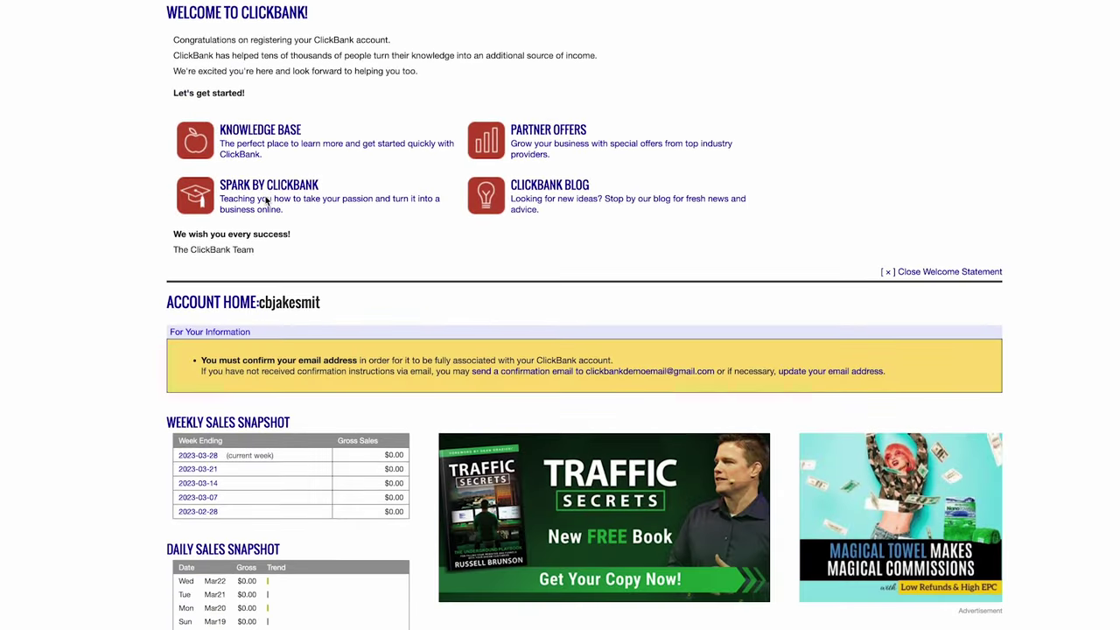
left_click(617, 366)
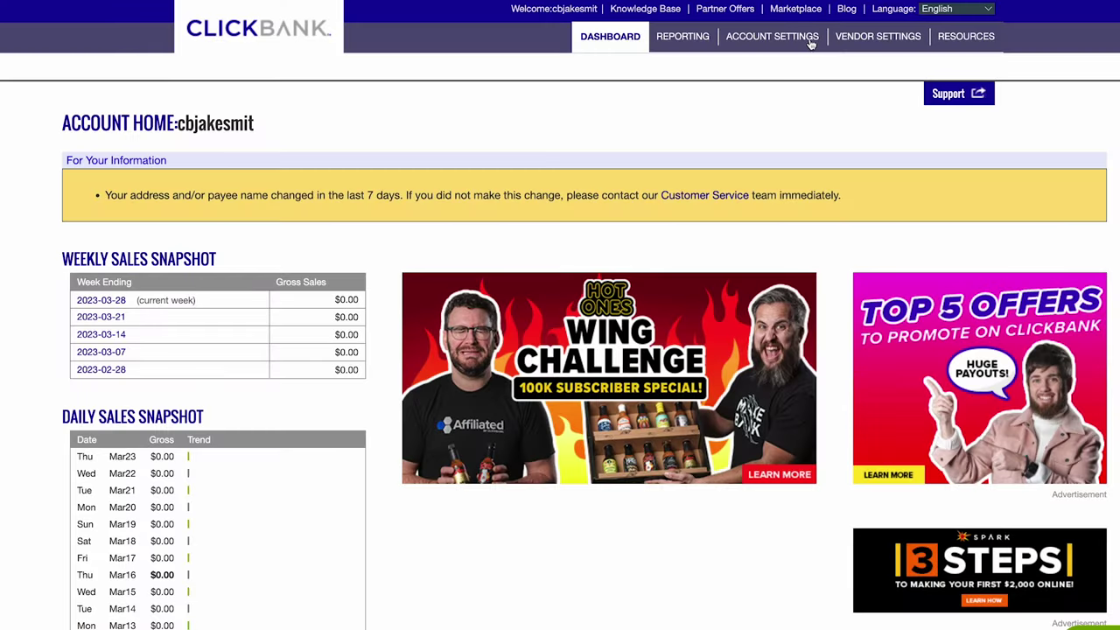
Step: Edit the payment information, trying Direct Deposit but leaving the method as Check
left_click(810, 40)
scroll(475, 382, "down", 5)
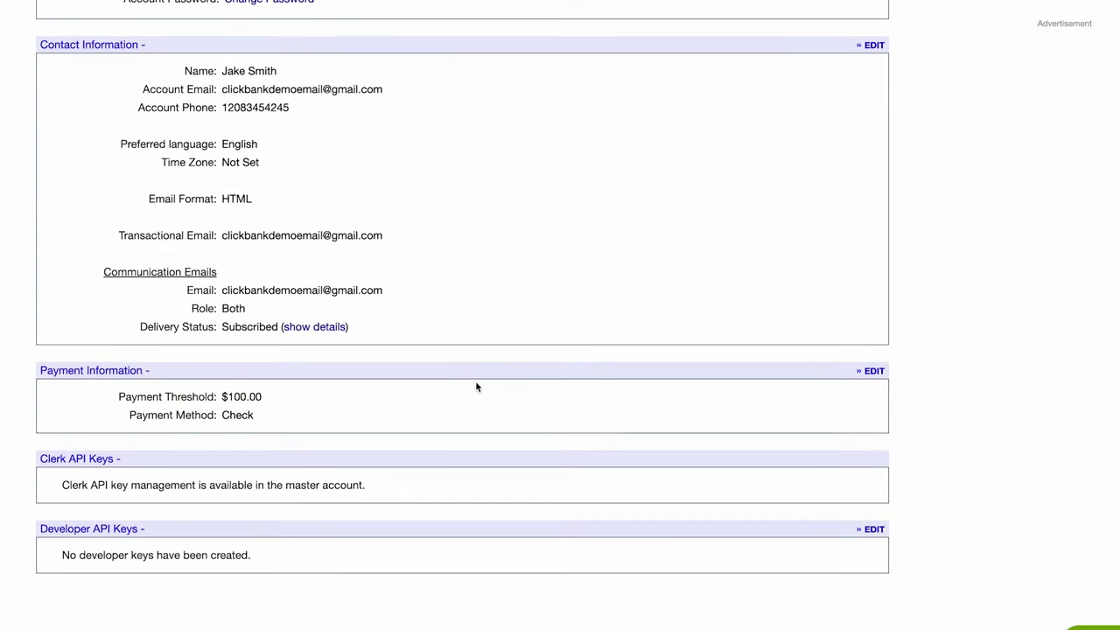
left_click(870, 372)
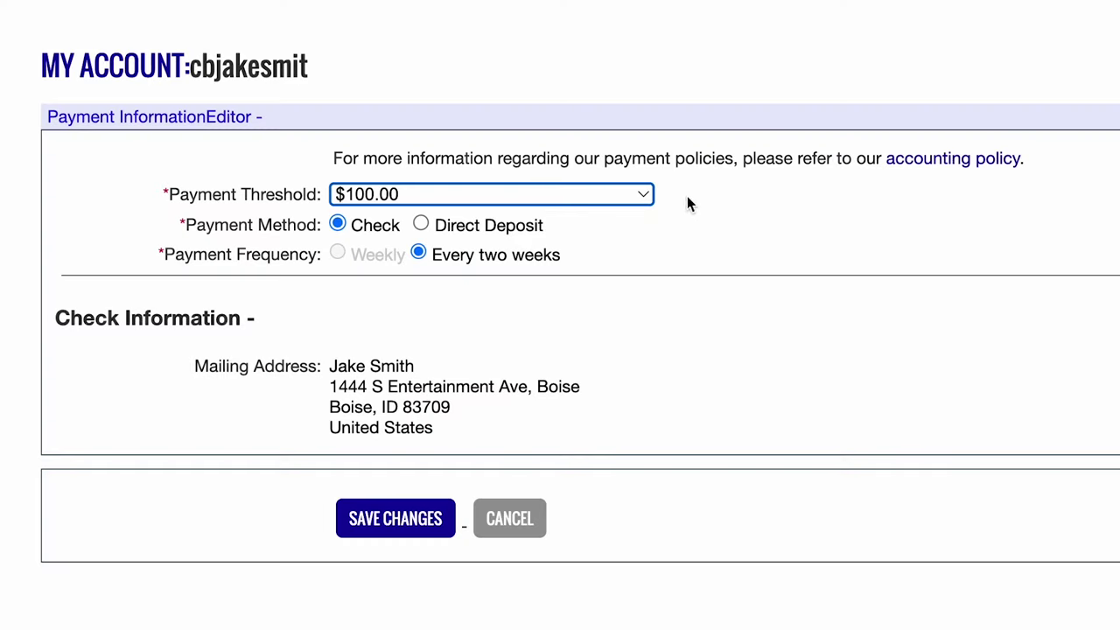
left_click(420, 225)
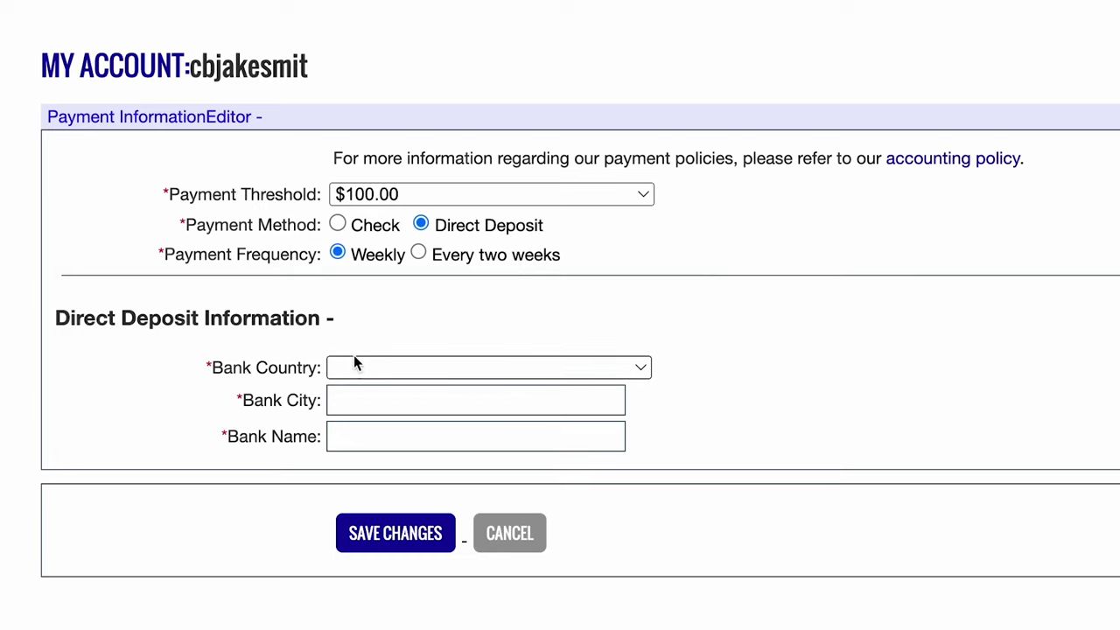
left_click(338, 224)
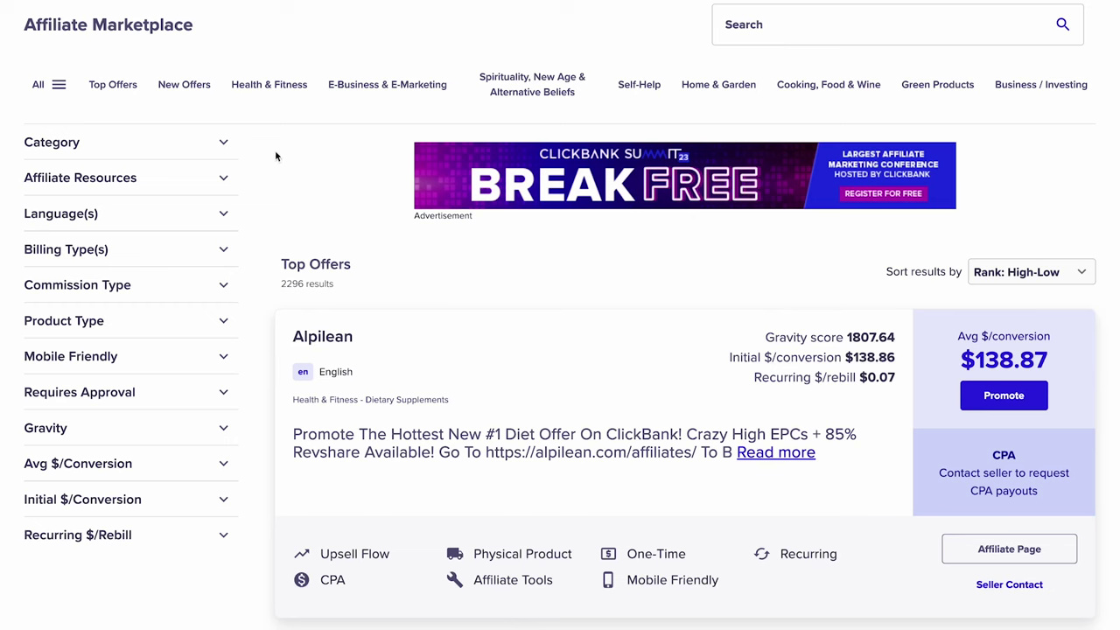
Step: Expand Category, view the sort orders, and open the Gravity, Avg and Initial $/Conversion filters
left_click(220, 141)
left_click(1079, 272)
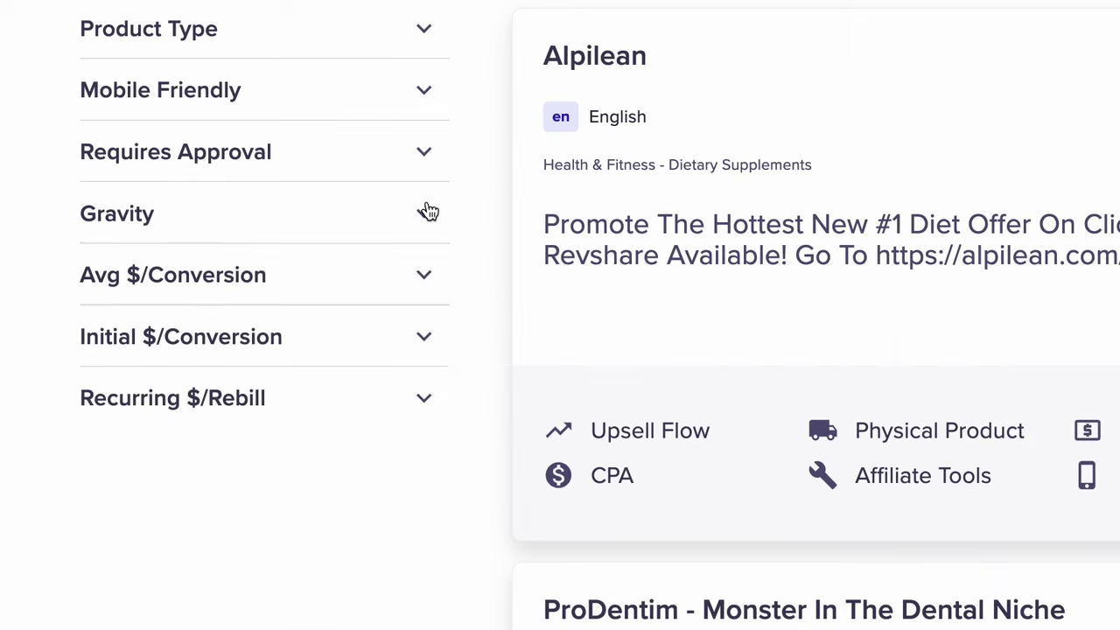
left_click(427, 212)
left_click(428, 225)
left_click(426, 267)
left_click(422, 279)
left_click(421, 339)
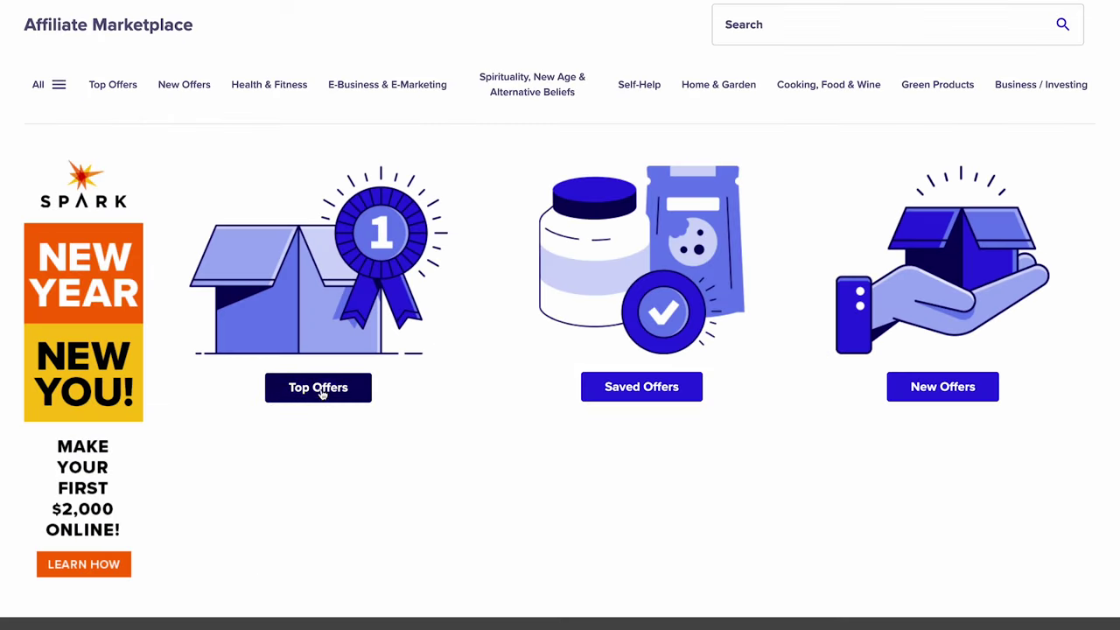
Step: Show the Top Offers listing of 2296 offers and scroll through it
left_click(319, 387)
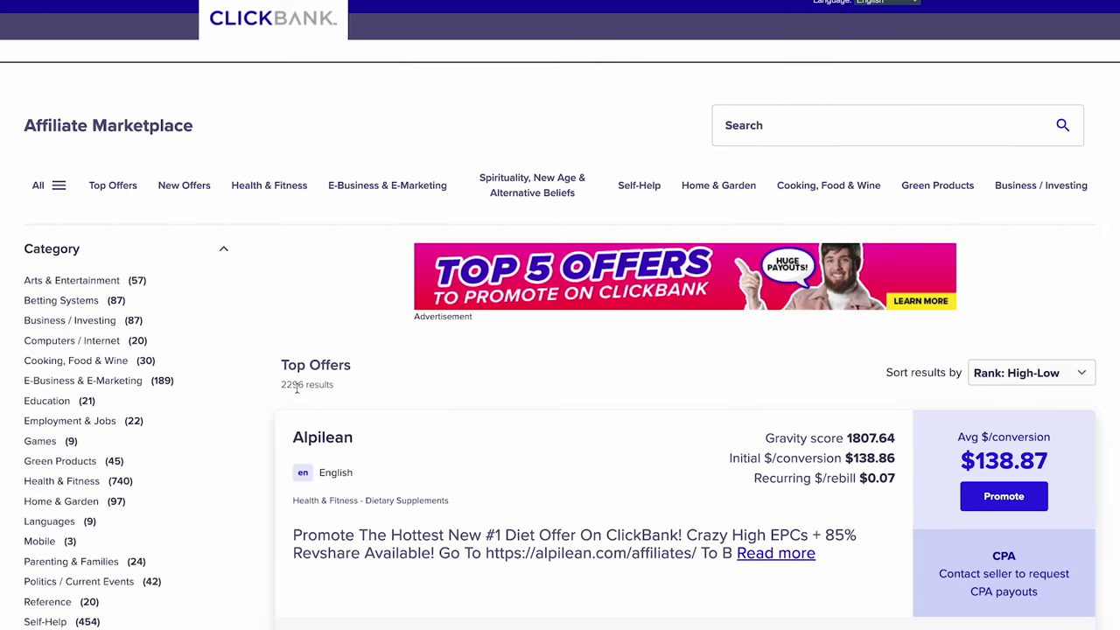
scroll(560, 315, "down", 4)
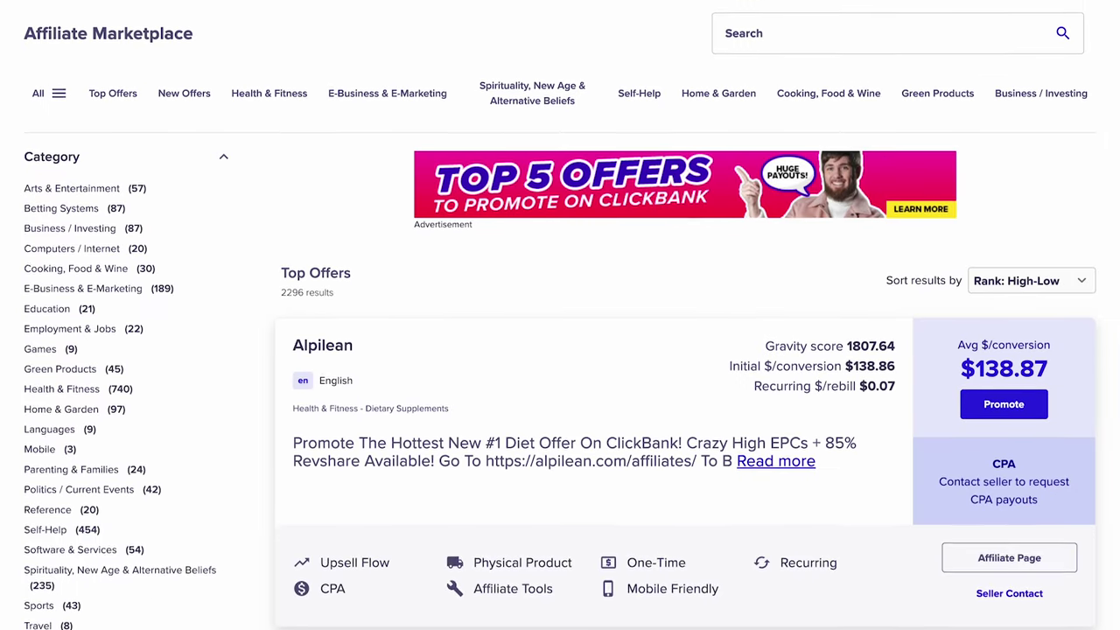
scroll(560, 315, "down", 5)
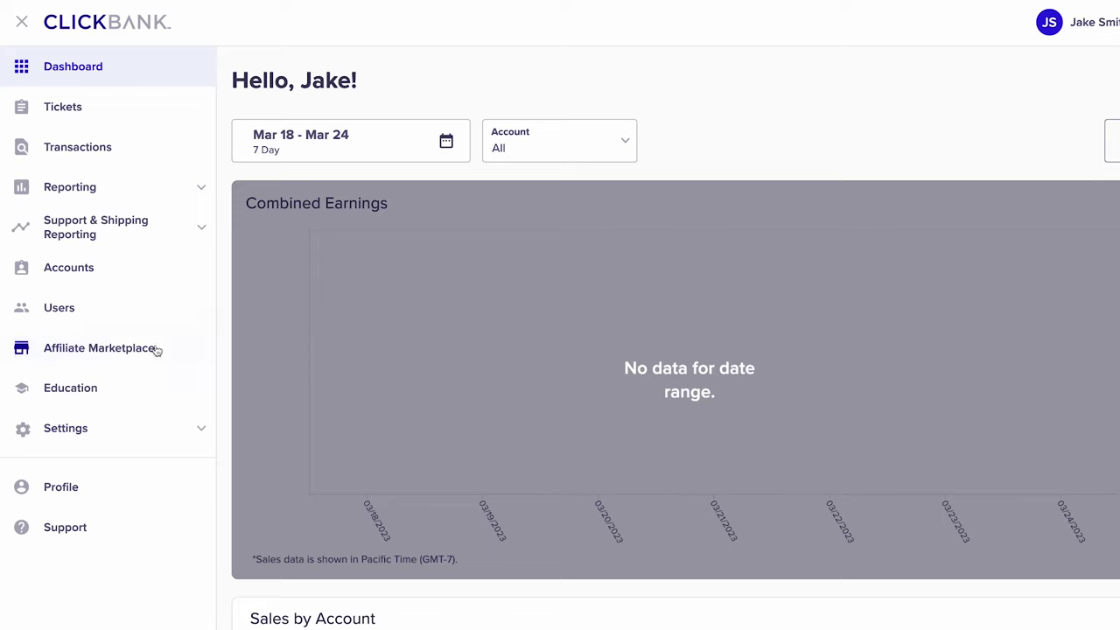
Step: Search the Affiliate Marketplace for 'pets' and then 'weight loss'
left_click(94, 349)
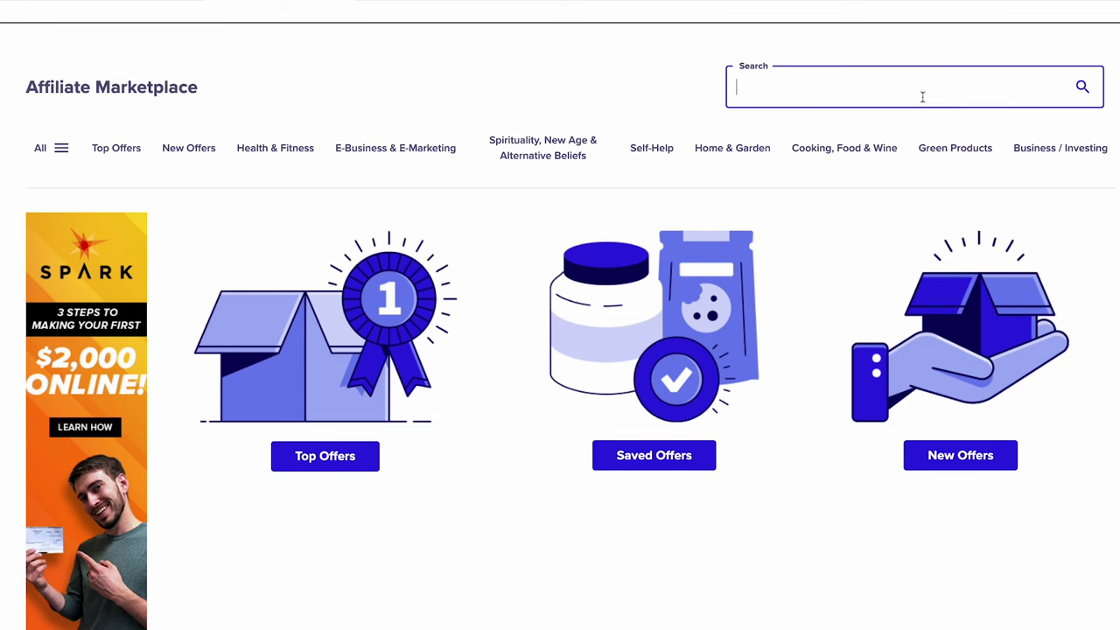
type("pets")
key("Return")
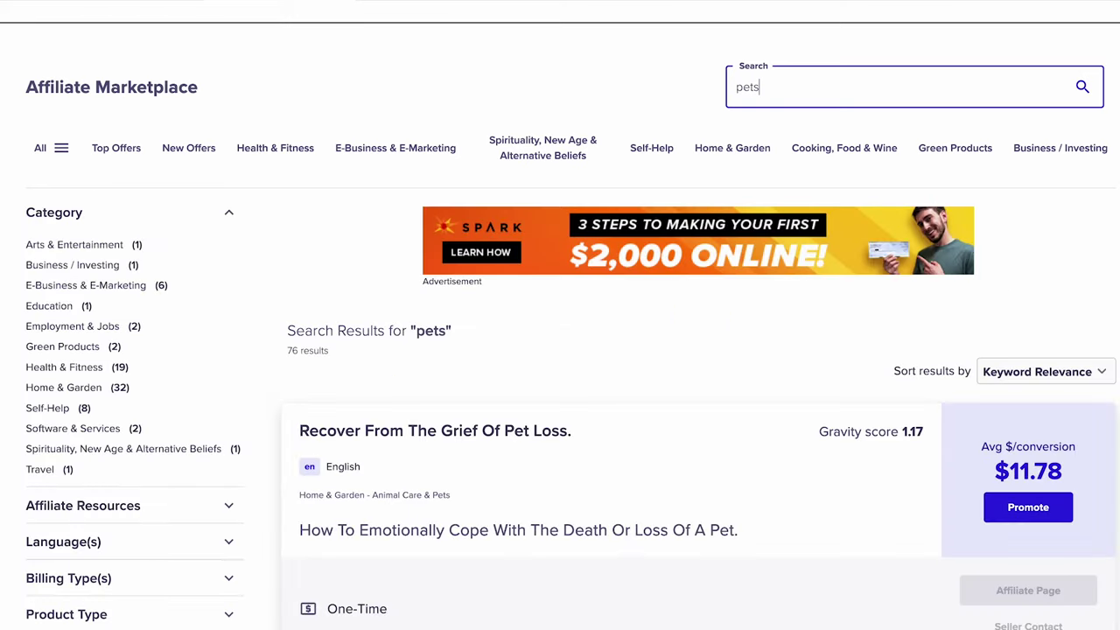
type("weight loss")
key("Return")
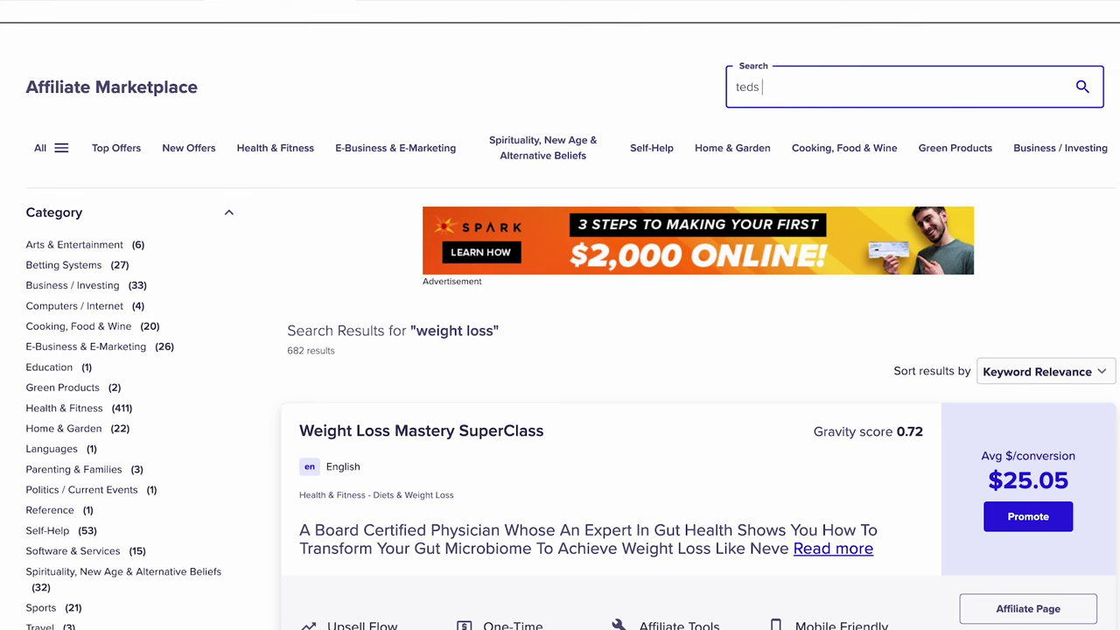
Step: Search for 'teds woodworking', then clear the search to return to Top Offers
key("Return")
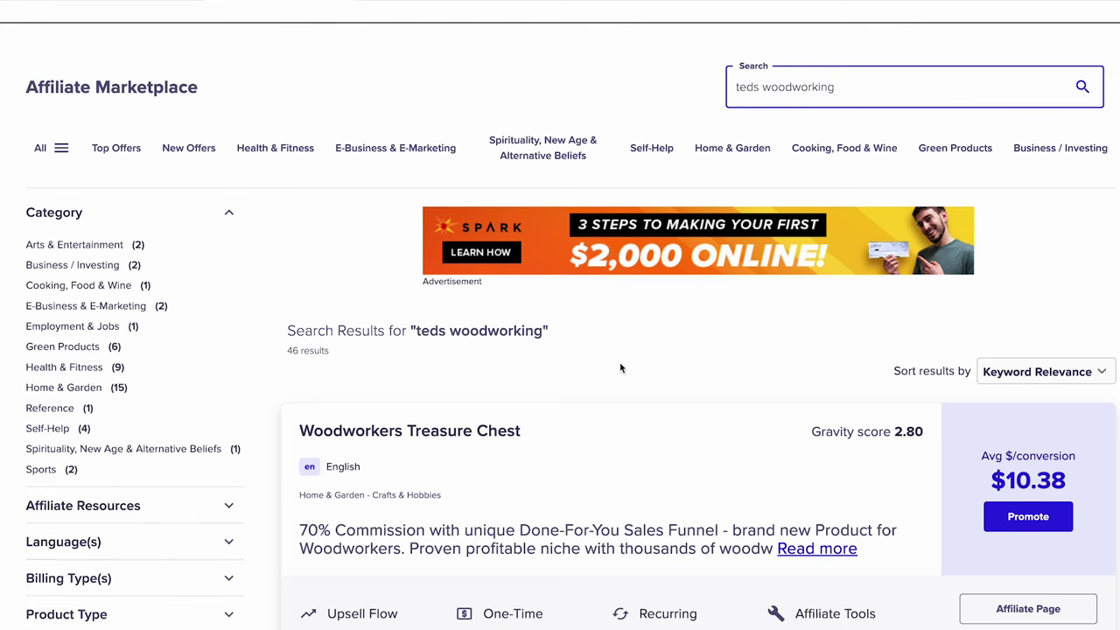
triple_click(796, 86)
key("Return")
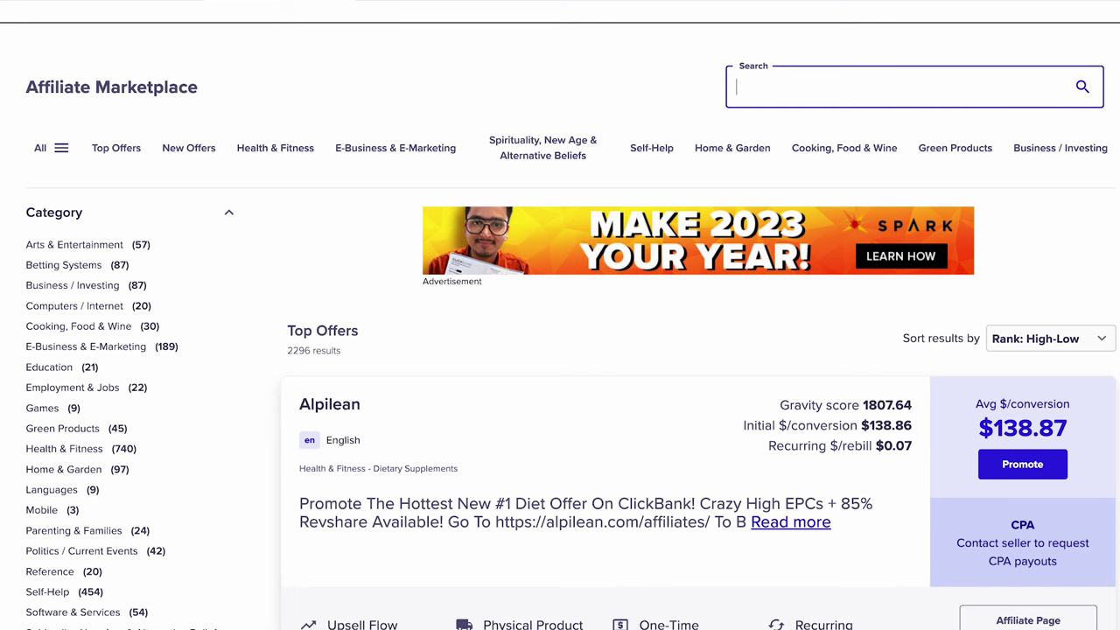
Step: Expand the Category filter to list all categories, such as Health & Fitness (740)
scroll(663, 328, "down", 5)
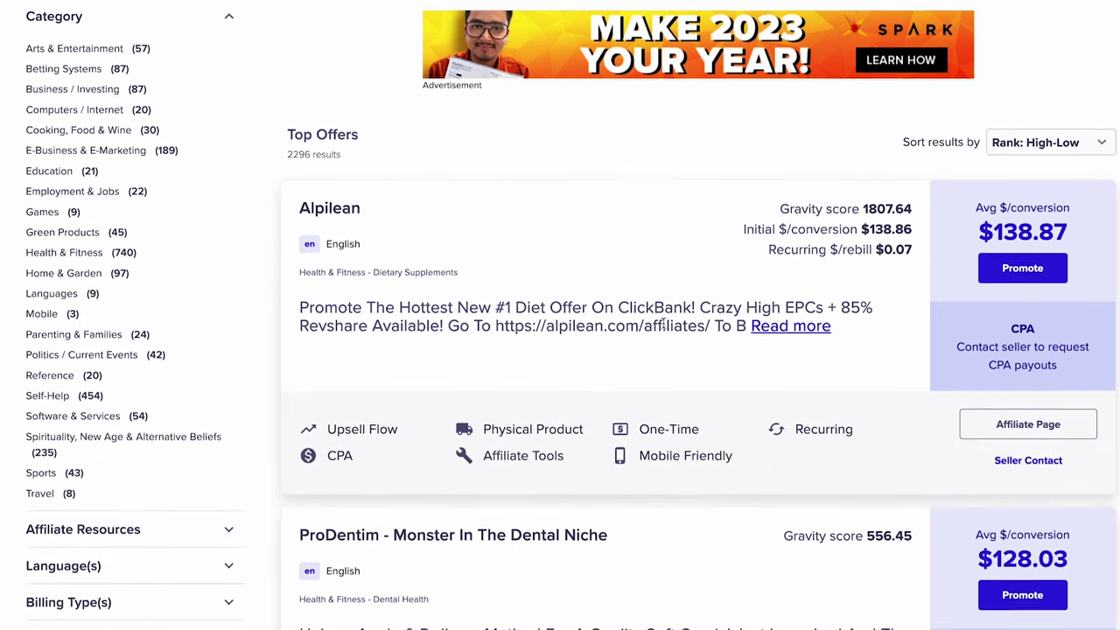
scroll(662, 321, "down", 2)
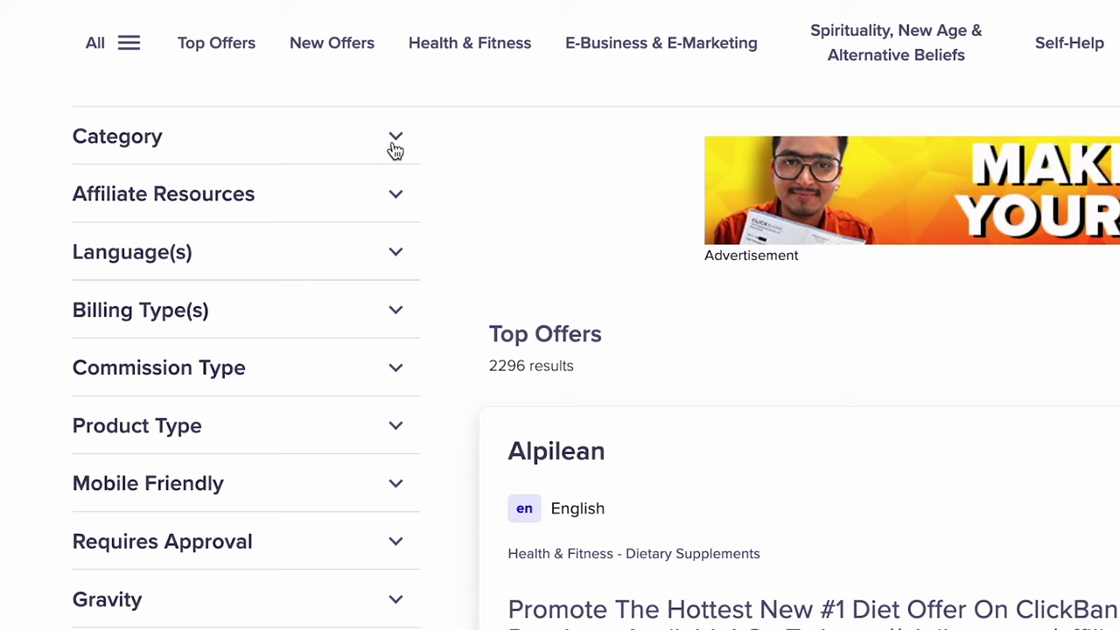
left_click(392, 145)
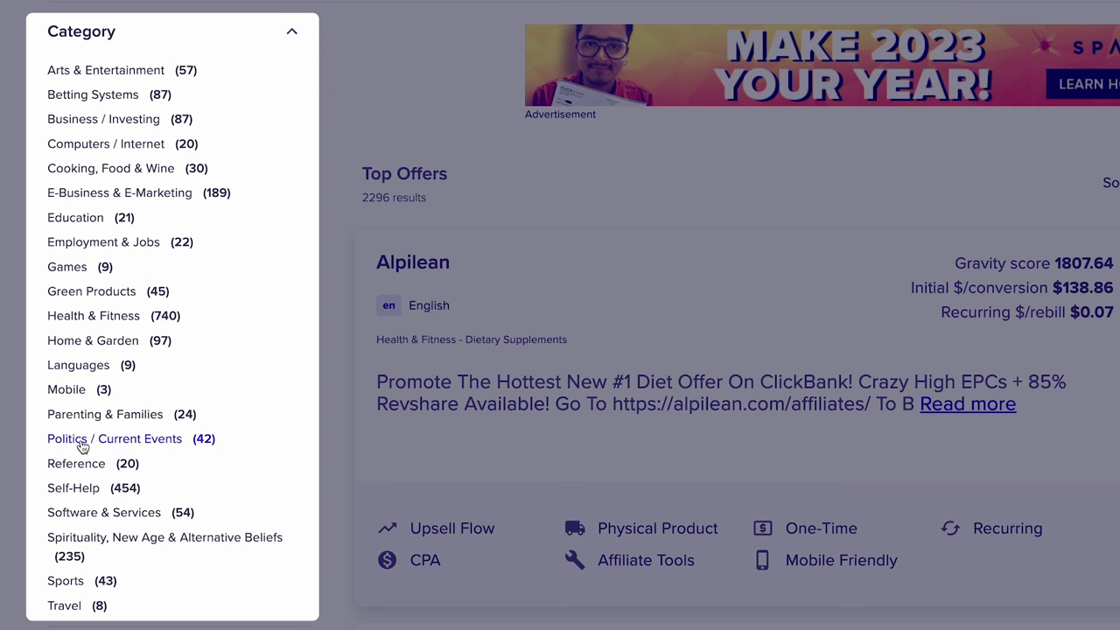
Step: Filter the marketplace to Spirituality, New Age & Alternative Beliefs and scroll through the 235 offers
left_click(72, 540)
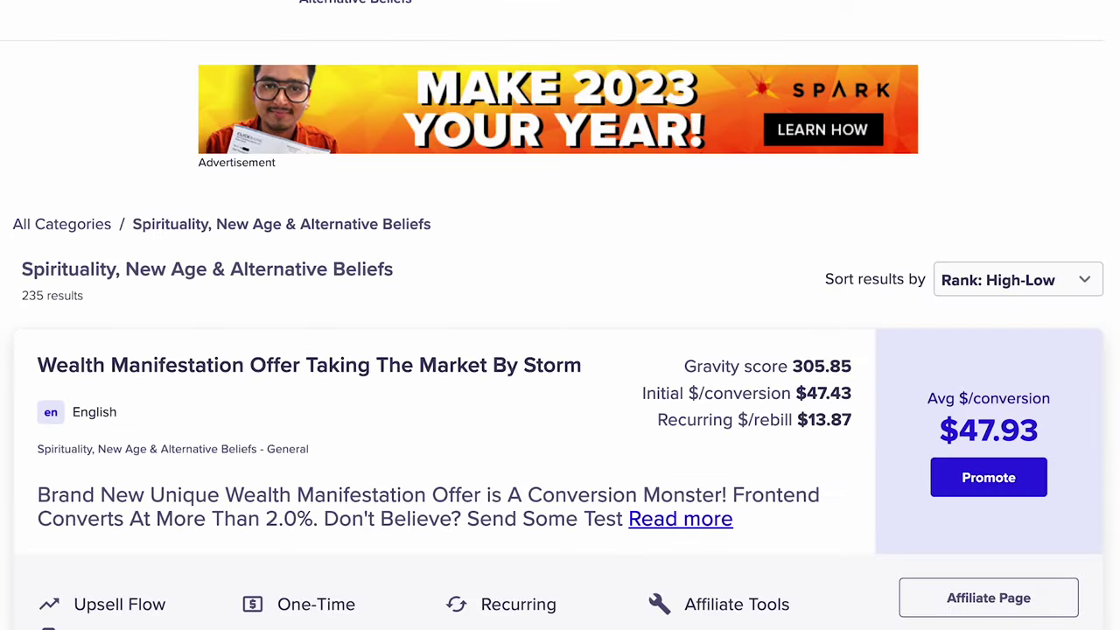
scroll(657, 235, "down", 5)
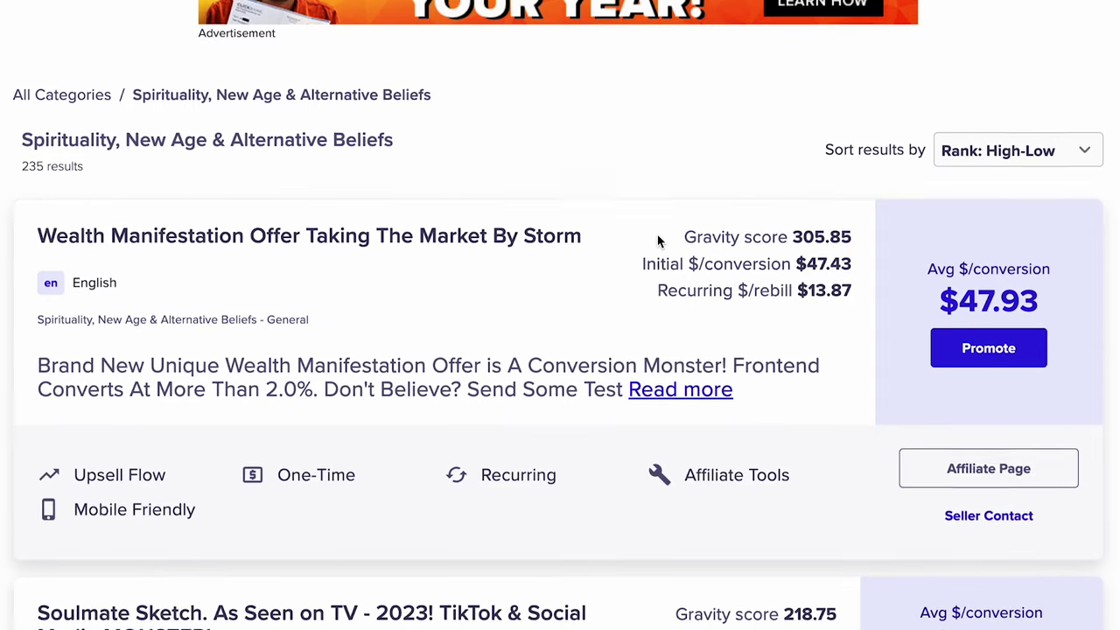
scroll(658, 239, "down", 8)
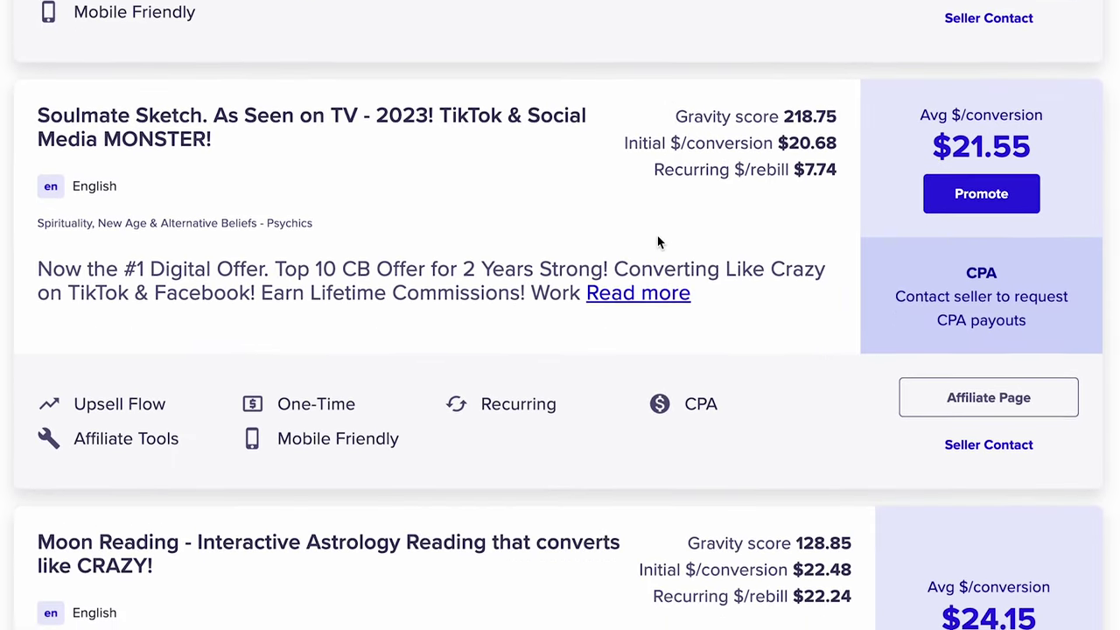
scroll(658, 239, "down", 6)
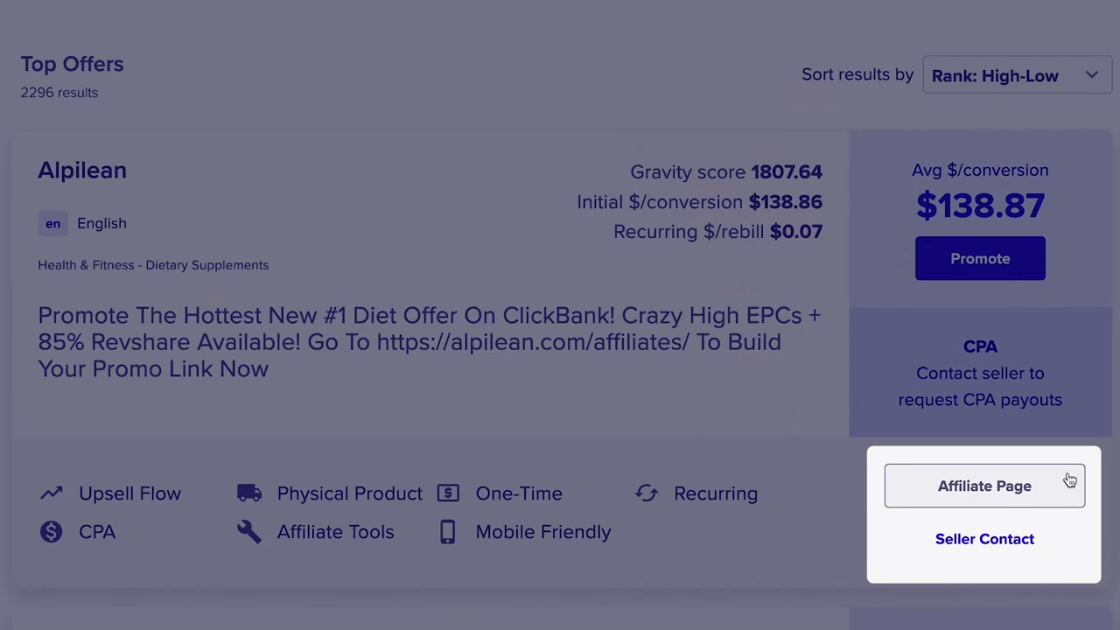
Step: Show the Alpilean seller's contact information and scroll down the vendor's affiliate page
left_click(1002, 542)
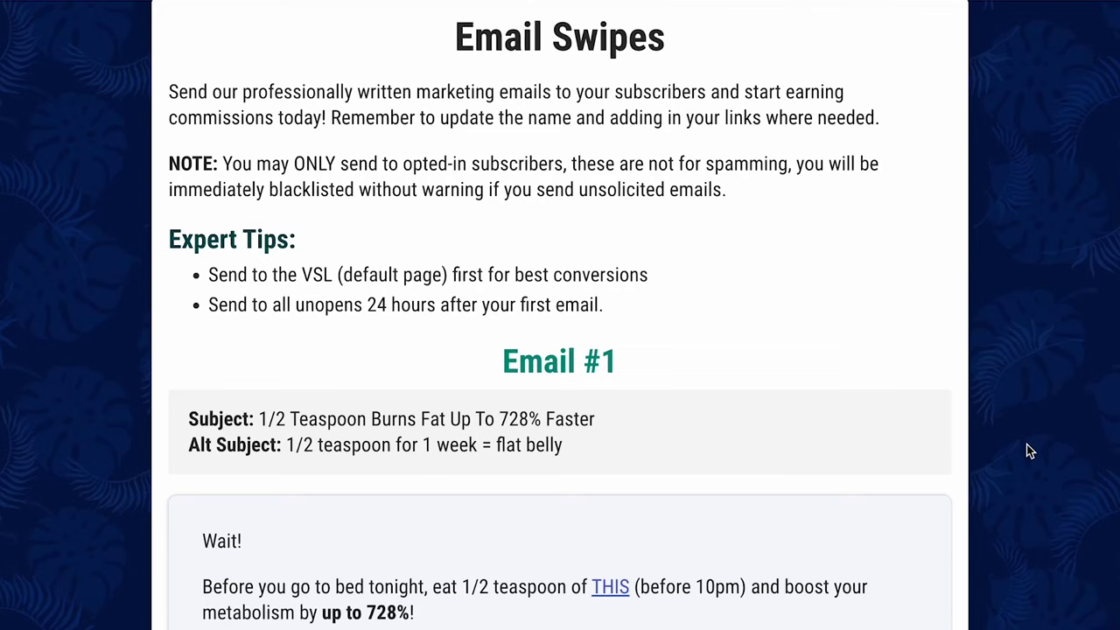
scroll(1028, 451, "down", 20)
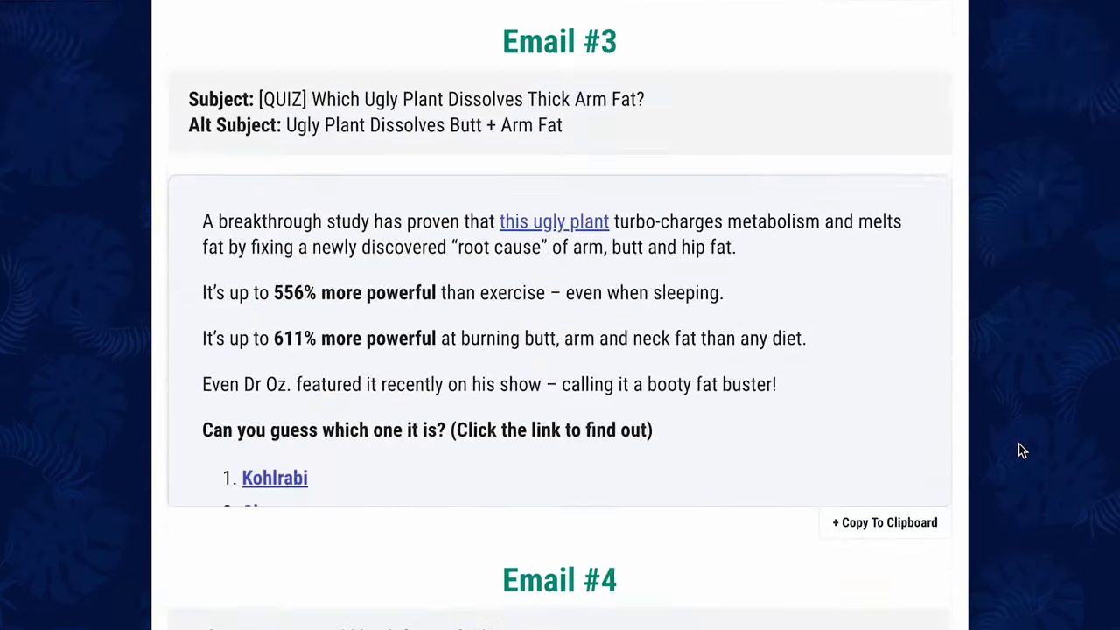
scroll(1022, 450, "down", 1)
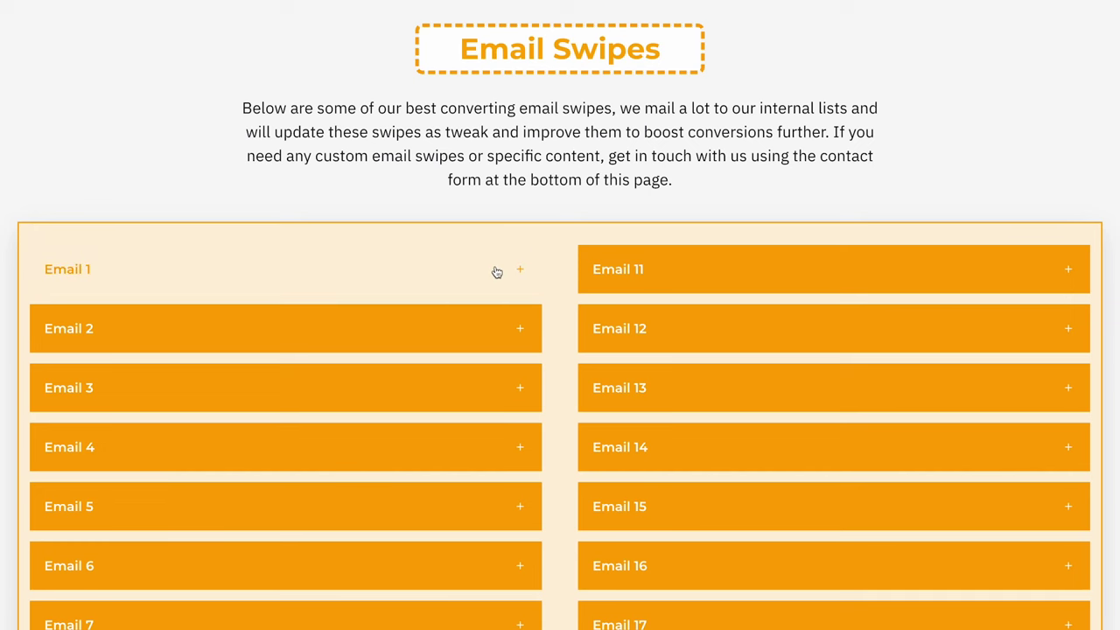
Step: Expand the first email swipe, Email 11, and both short ad copies, then scroll through the remaining resources
left_click(497, 272)
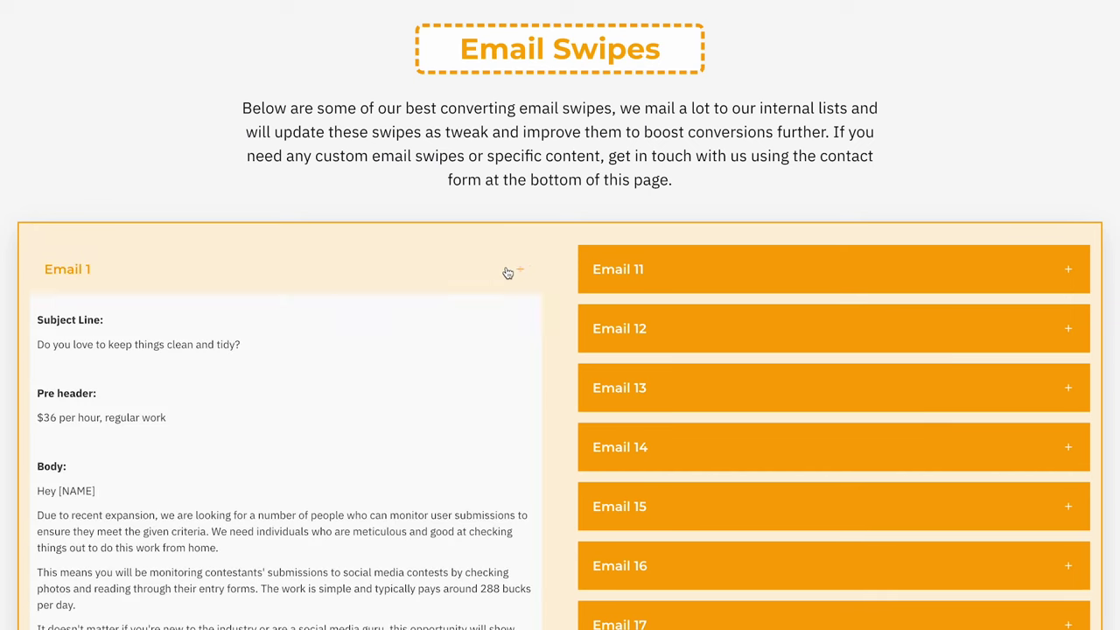
left_click(645, 267)
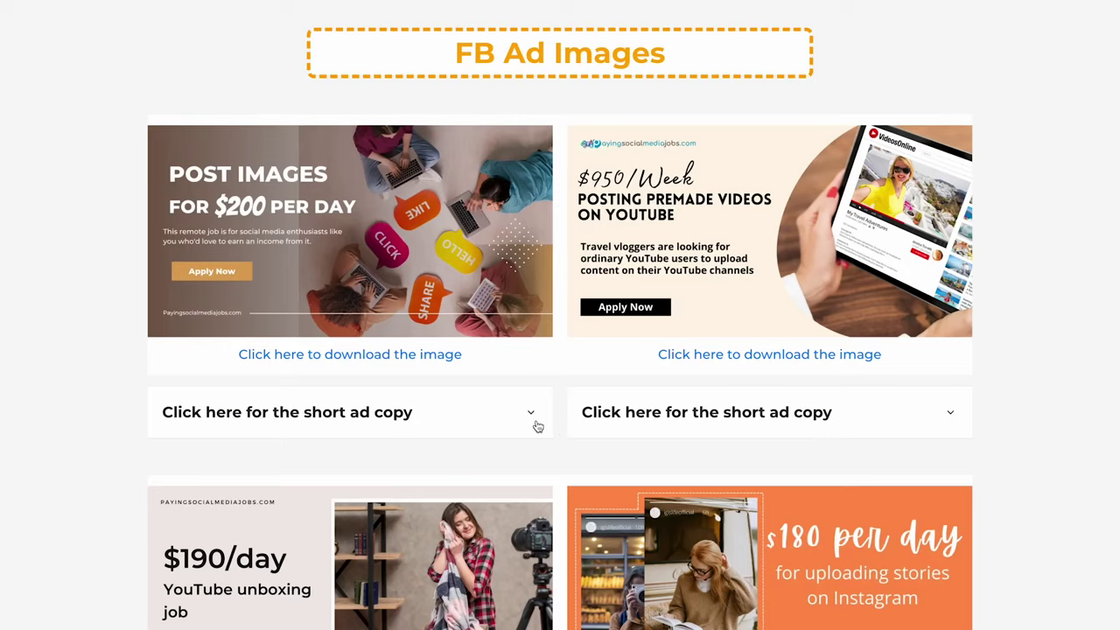
left_click(495, 414)
left_click(669, 407)
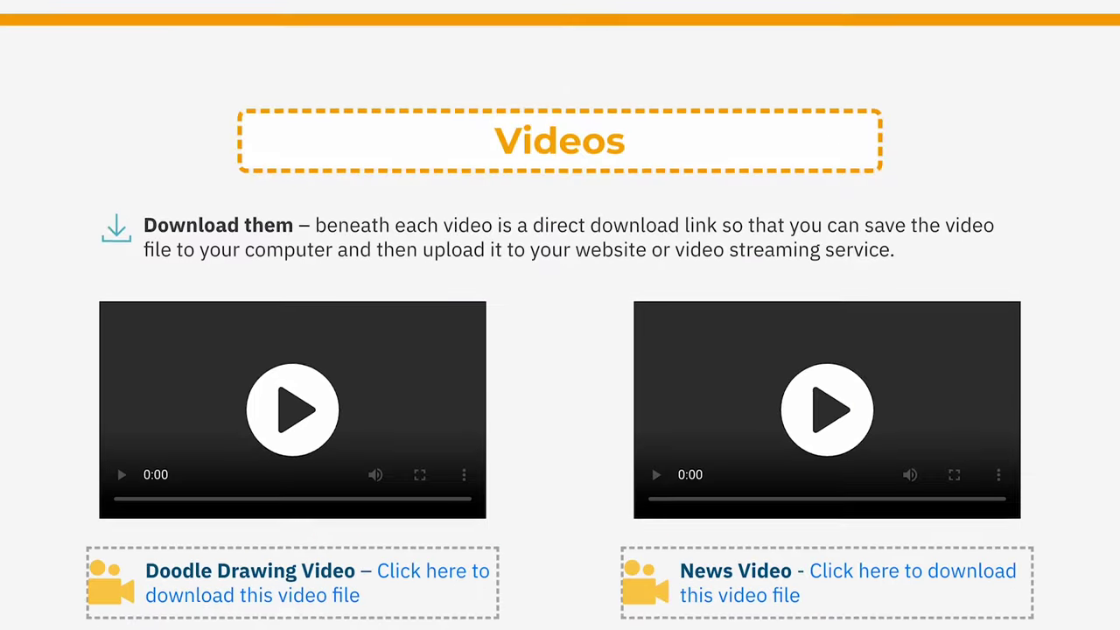
scroll(560, 350, "down", 5)
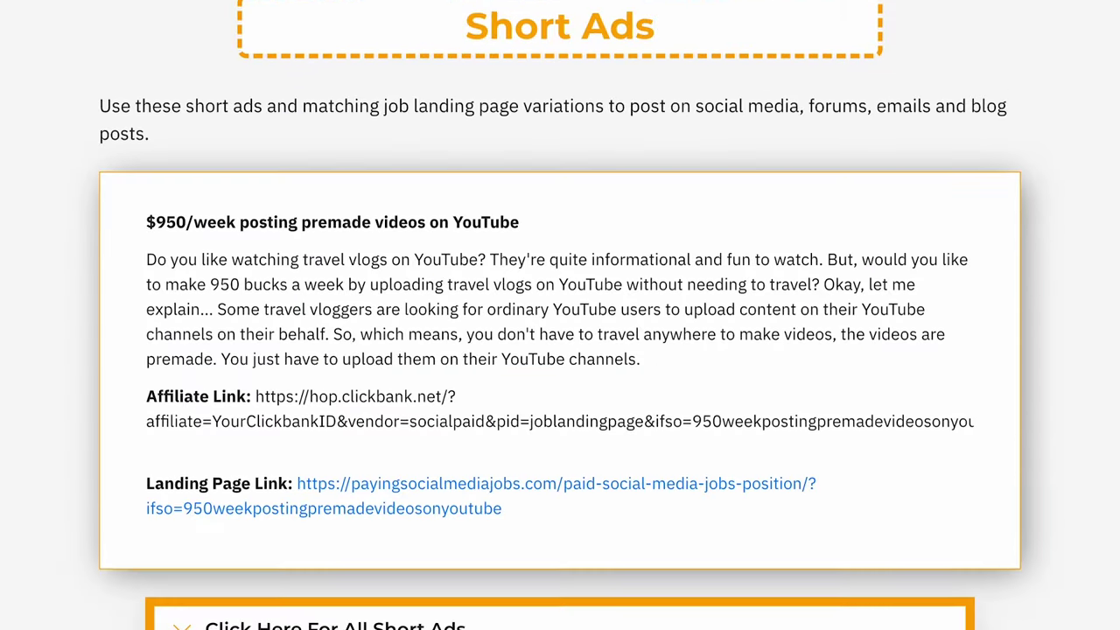
scroll(560, 350, "down", 14)
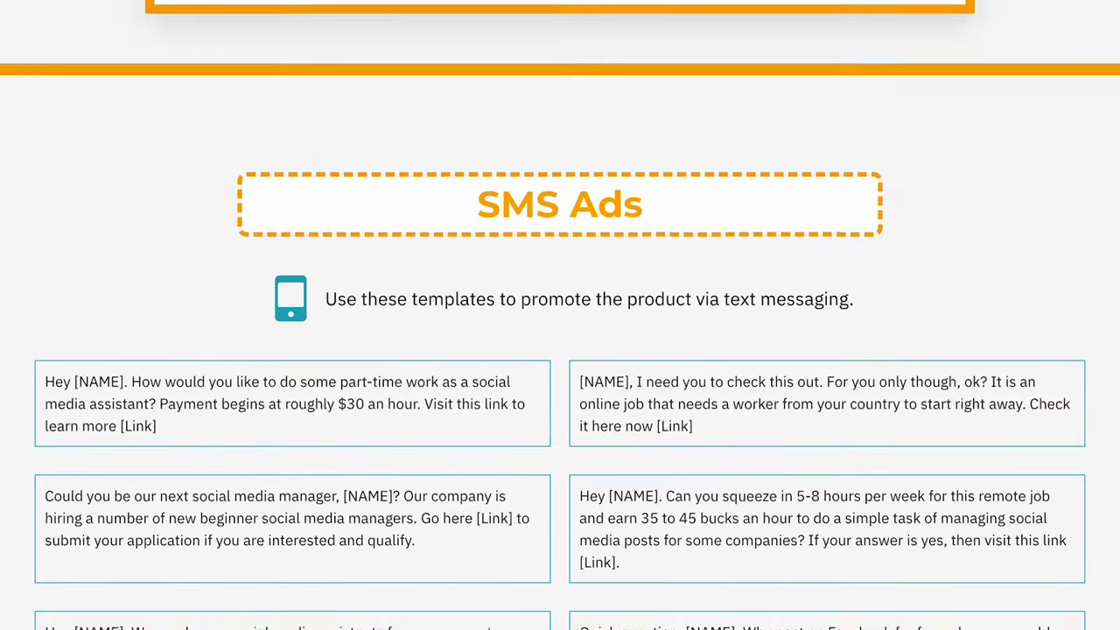
scroll(560, 350, "down", 20)
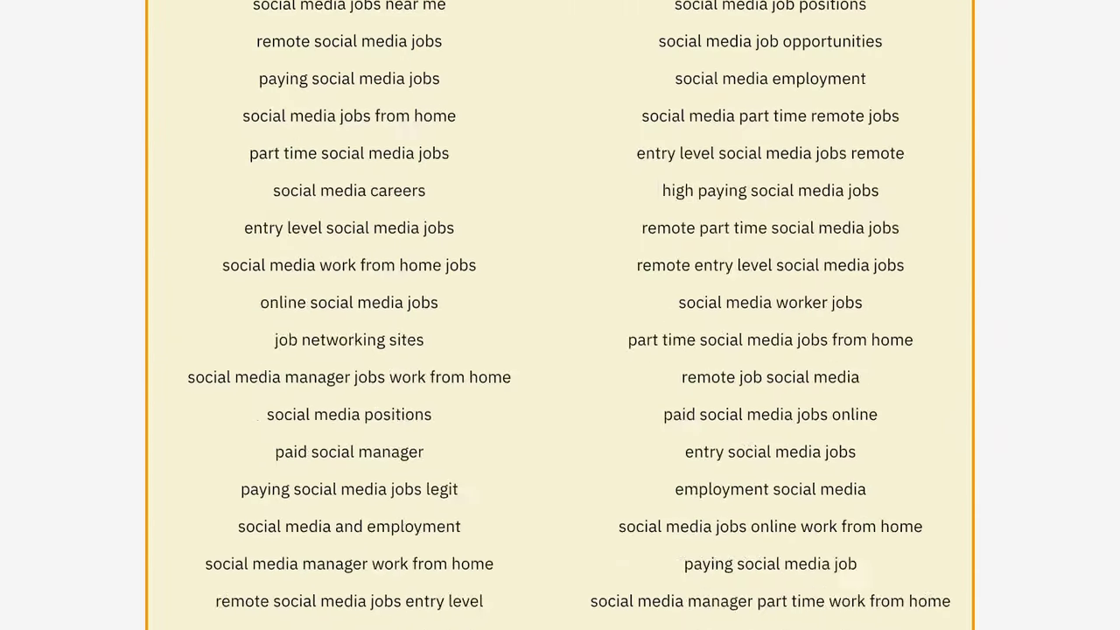
scroll(560, 350, "down", 1)
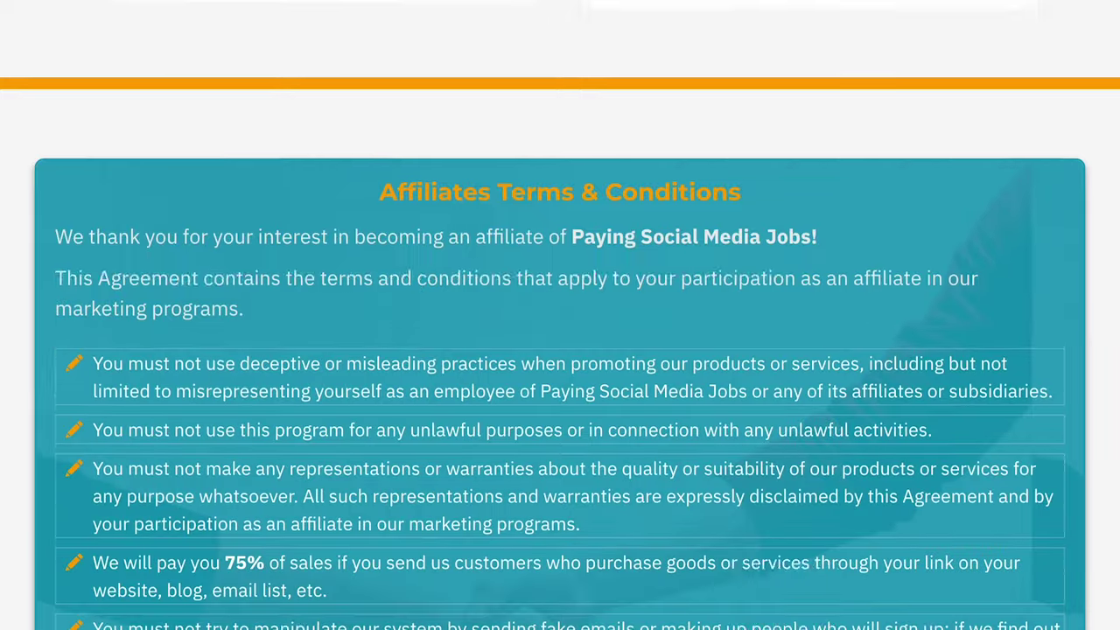
scroll(560, 350, "down", 3)
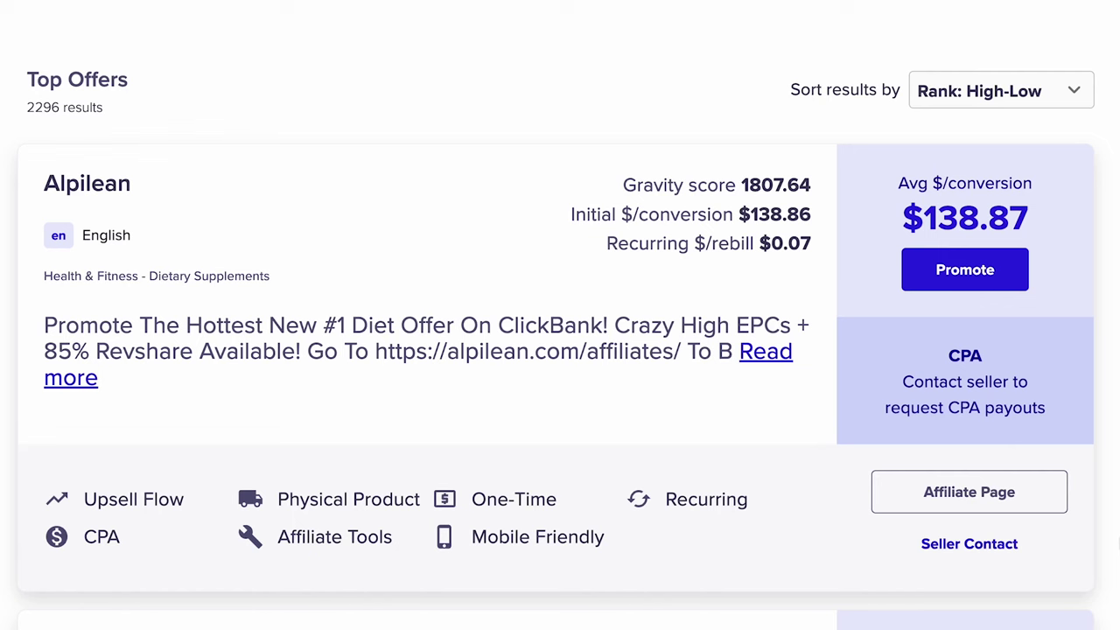
Step: Copy the Alpilean seller's contact e-mail from the Seller Contact link
left_click(998, 543)
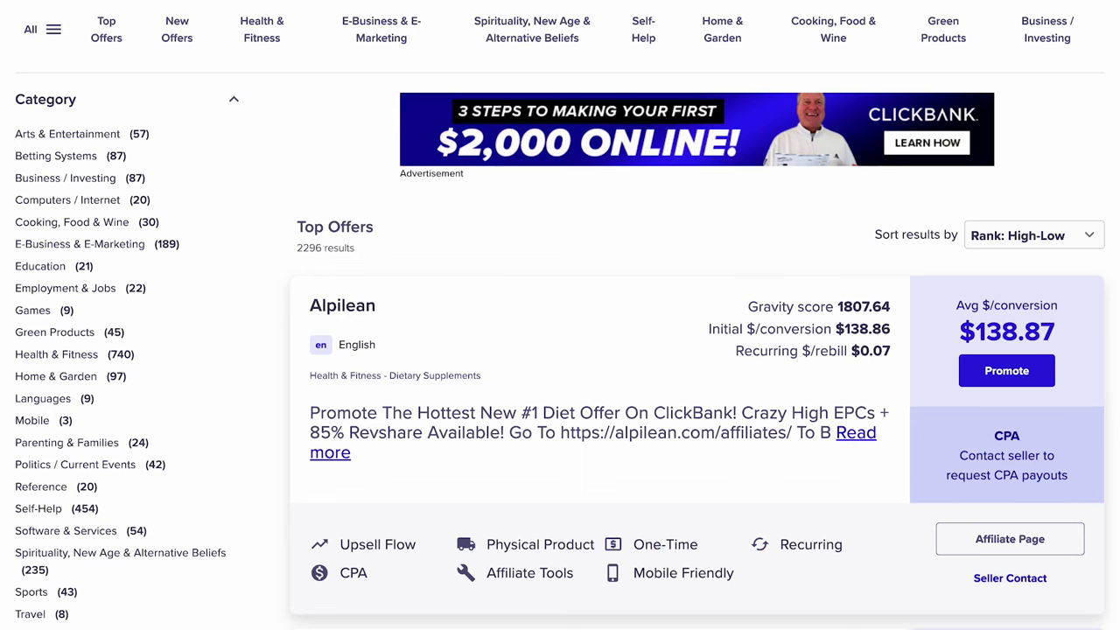
Step: Promote Alpilean under the account nickname, create the encrypted HopLink, and copy and select its URL
left_click(1005, 370)
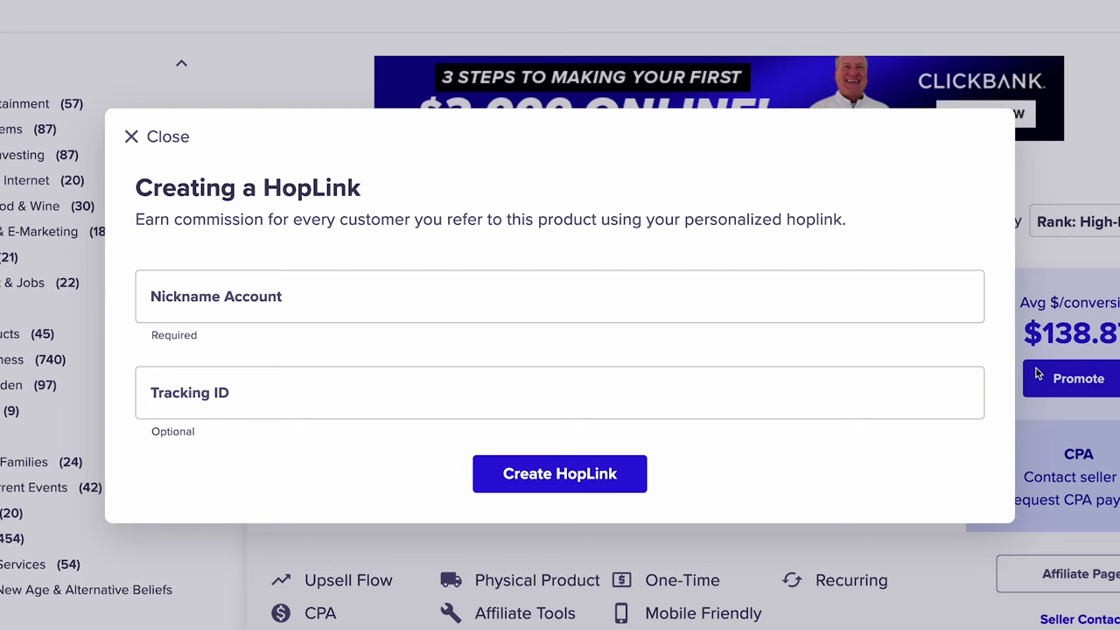
left_click(299, 335)
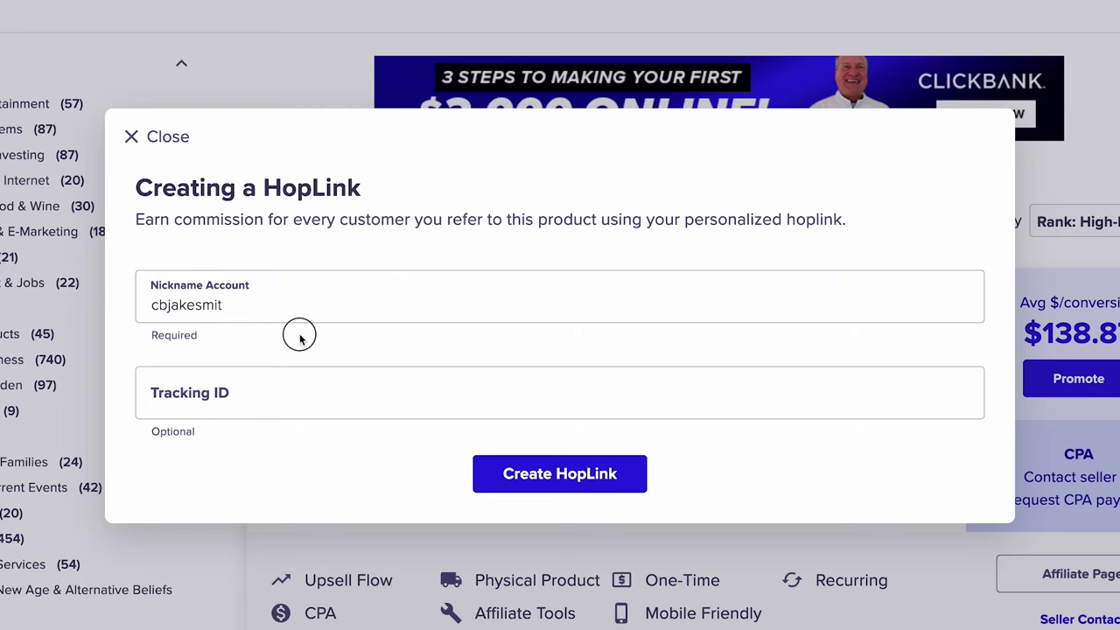
left_click(518, 474)
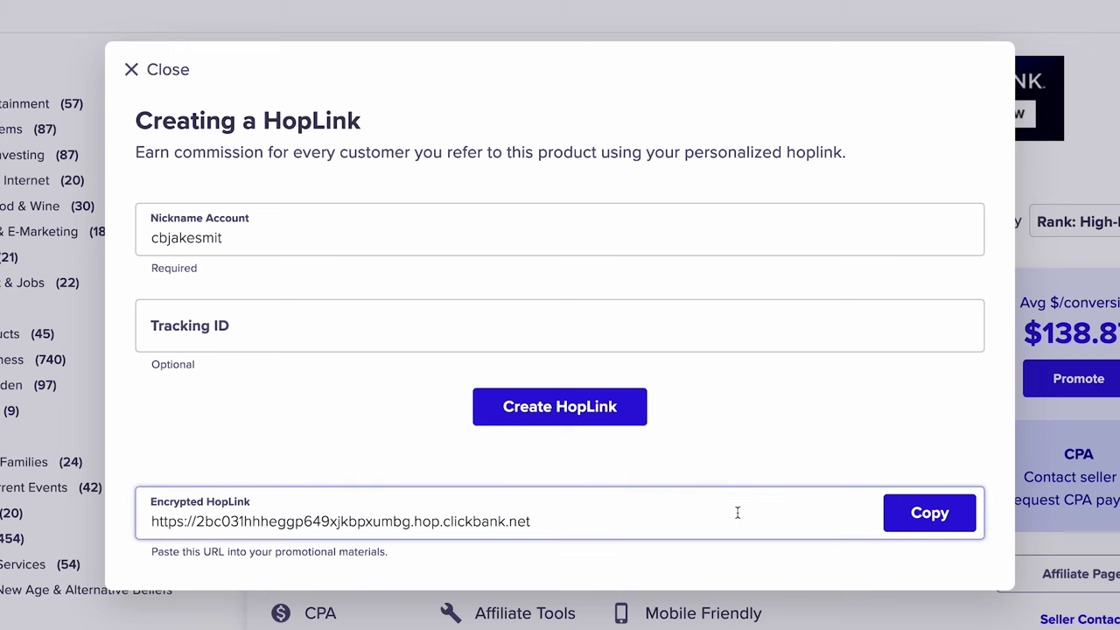
left_click(890, 525)
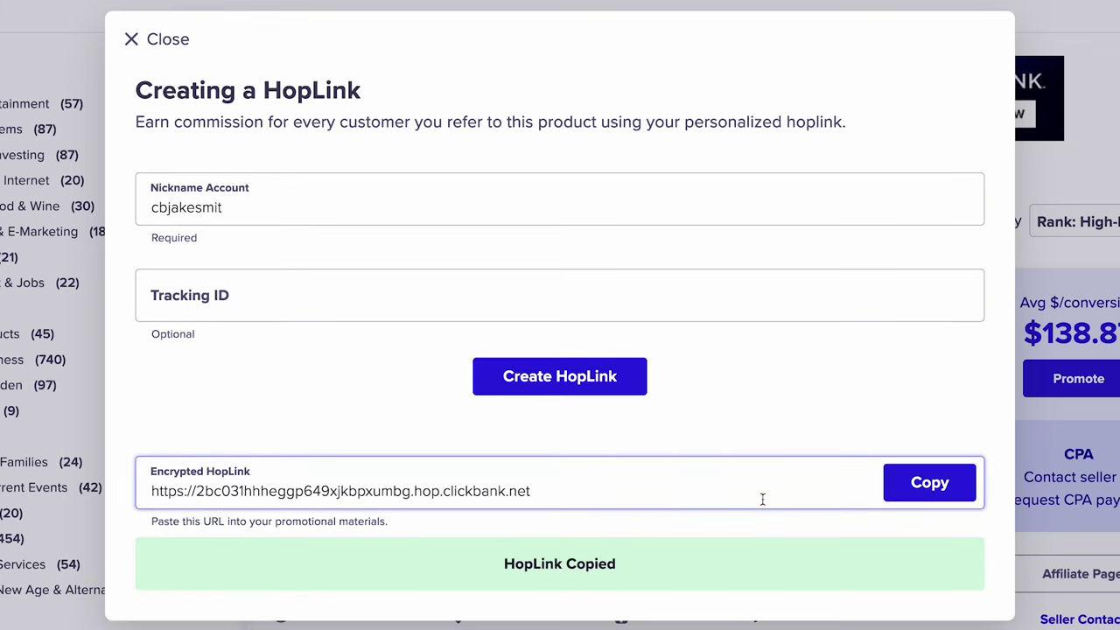
triple_click(447, 490)
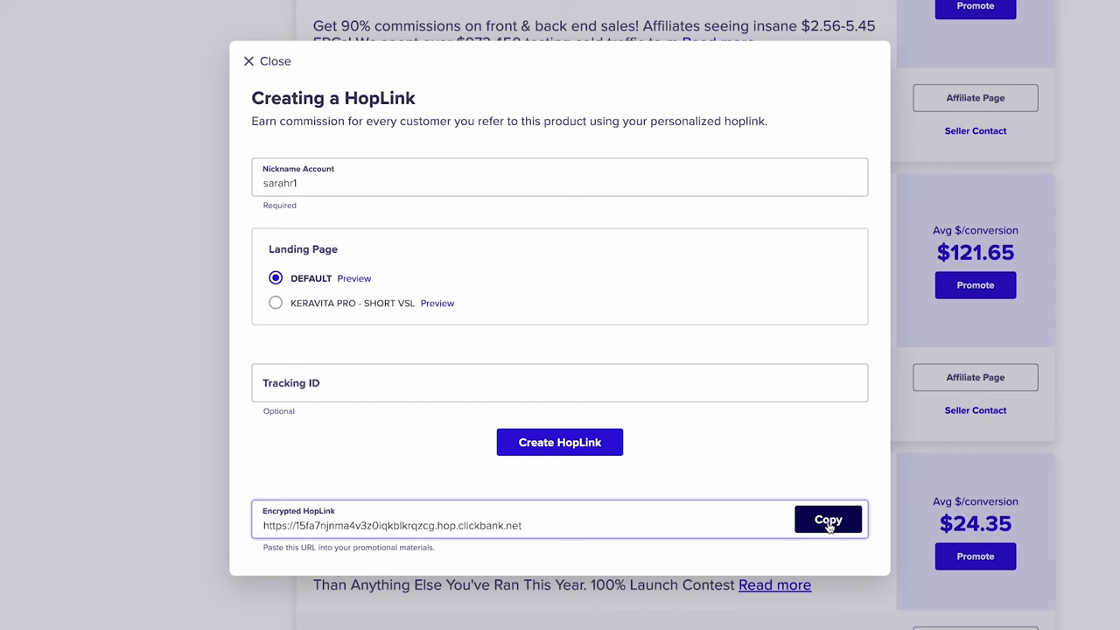
Step: Copy the encrypted HopLink again with the Copy button beside its field
left_click(827, 522)
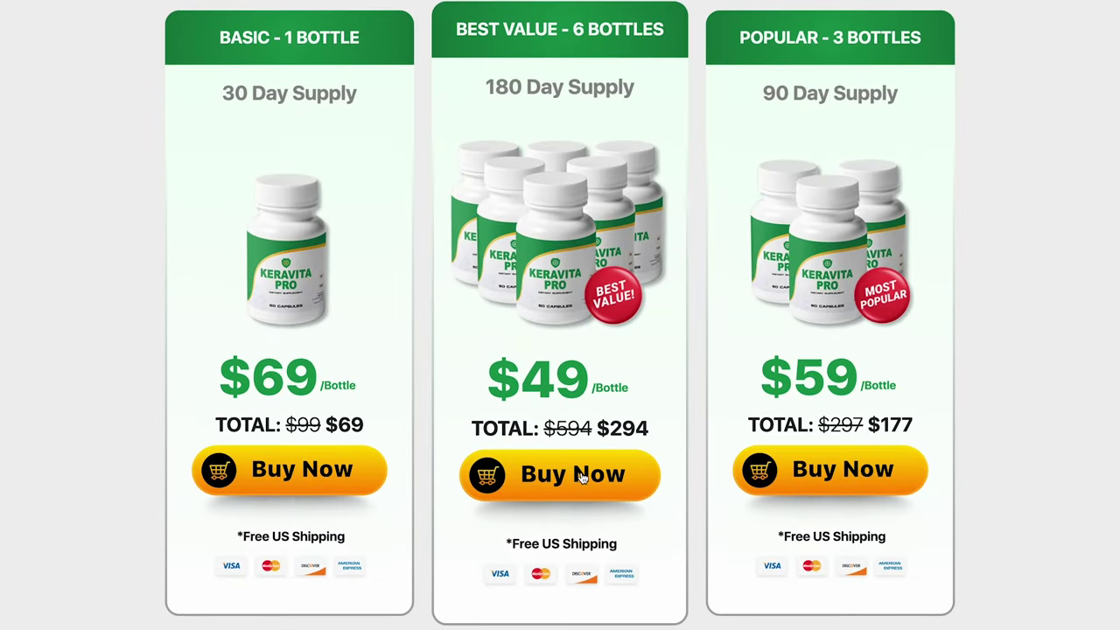
Step: Choose Buy Now on the Best Value 6-bottle Keravita Pro package
left_click(581, 476)
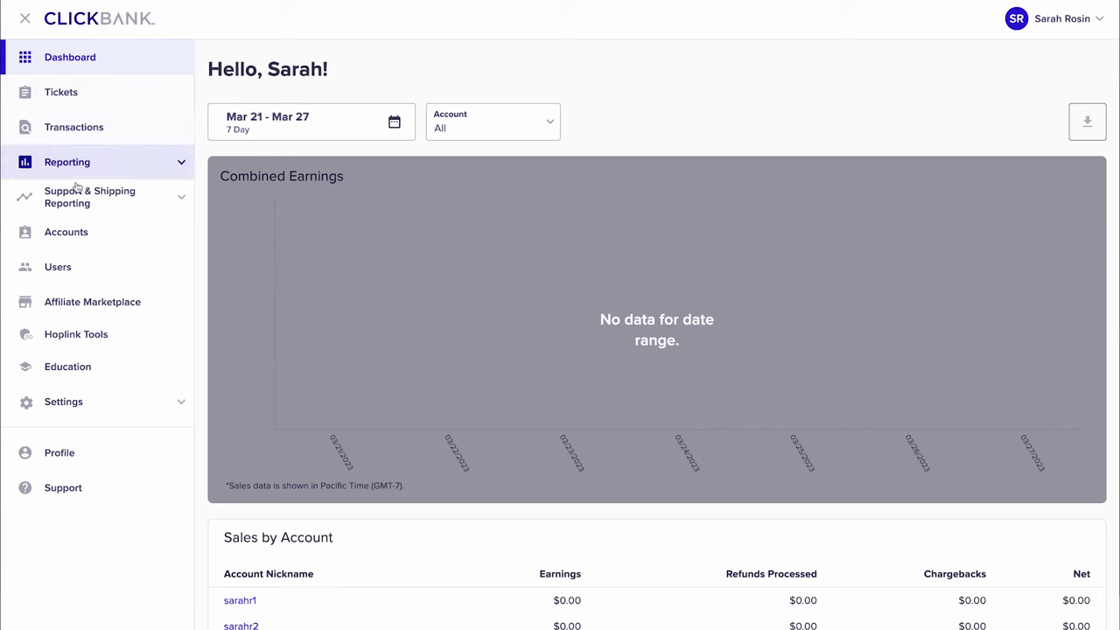
Step: Paste the encrypted ID into HopLink Tools' Decode tab and decode it into affiliate and seller nicknames
left_click(88, 338)
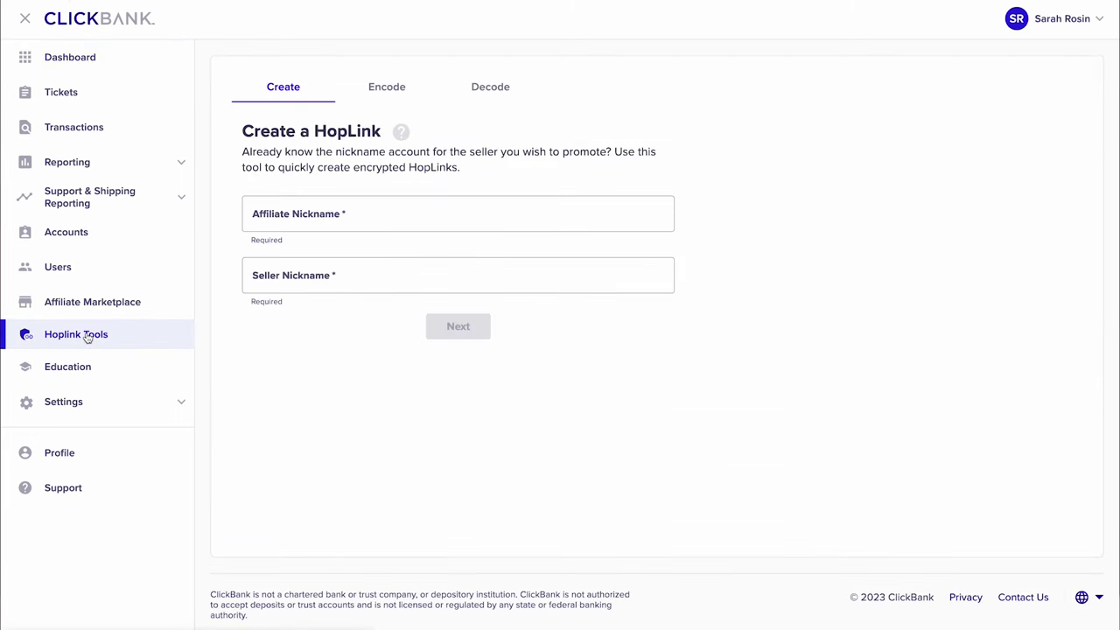
left_click(483, 91)
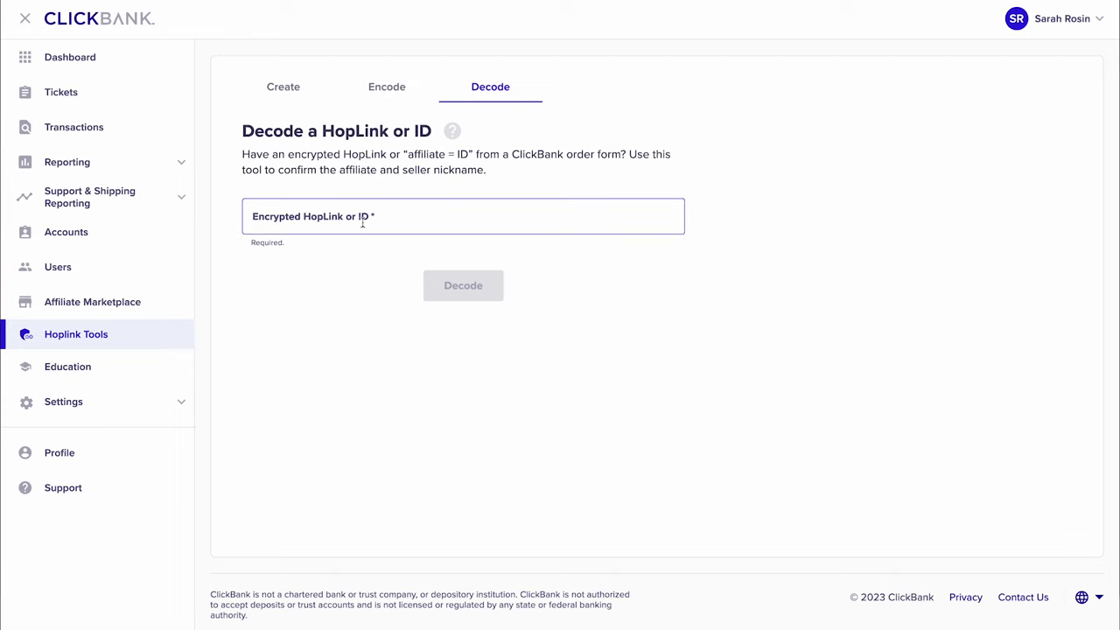
key("ctrl+v")
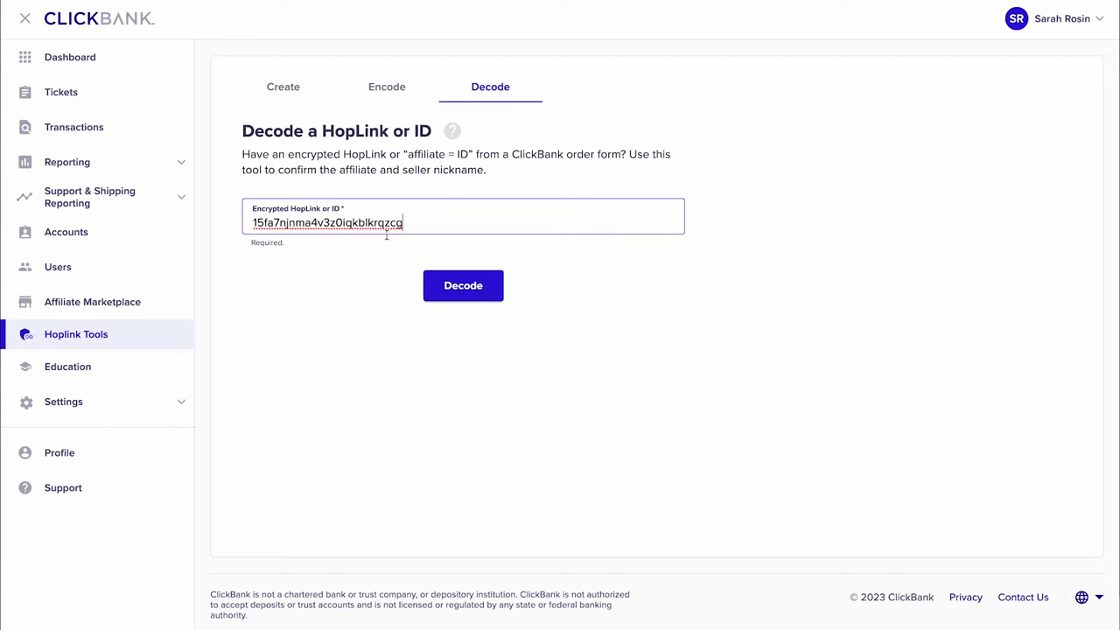
left_click(471, 287)
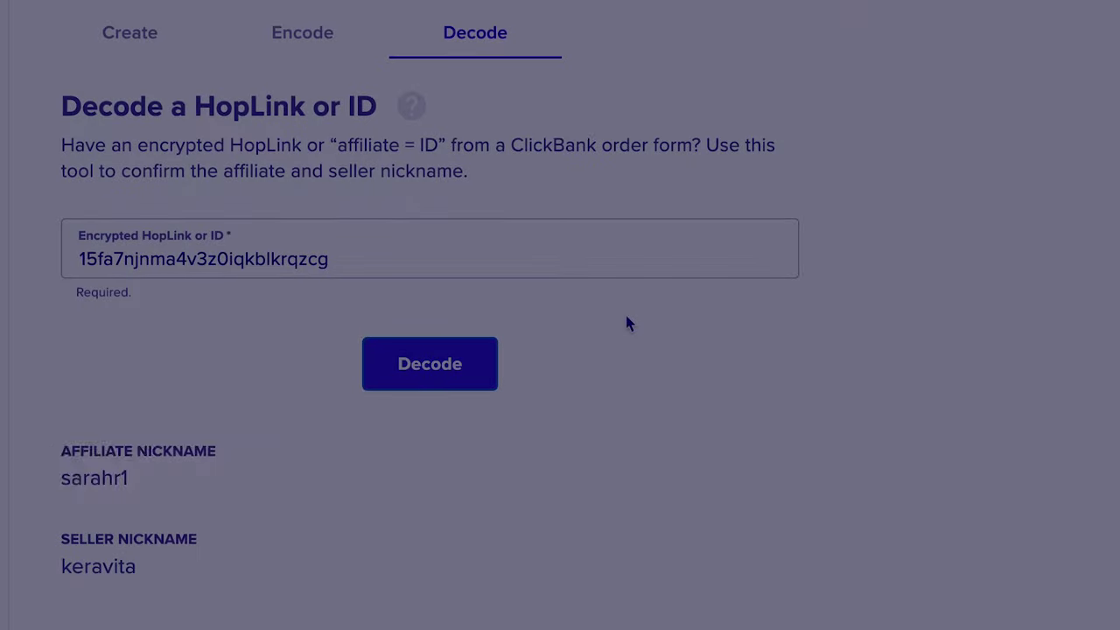
left_click(626, 317)
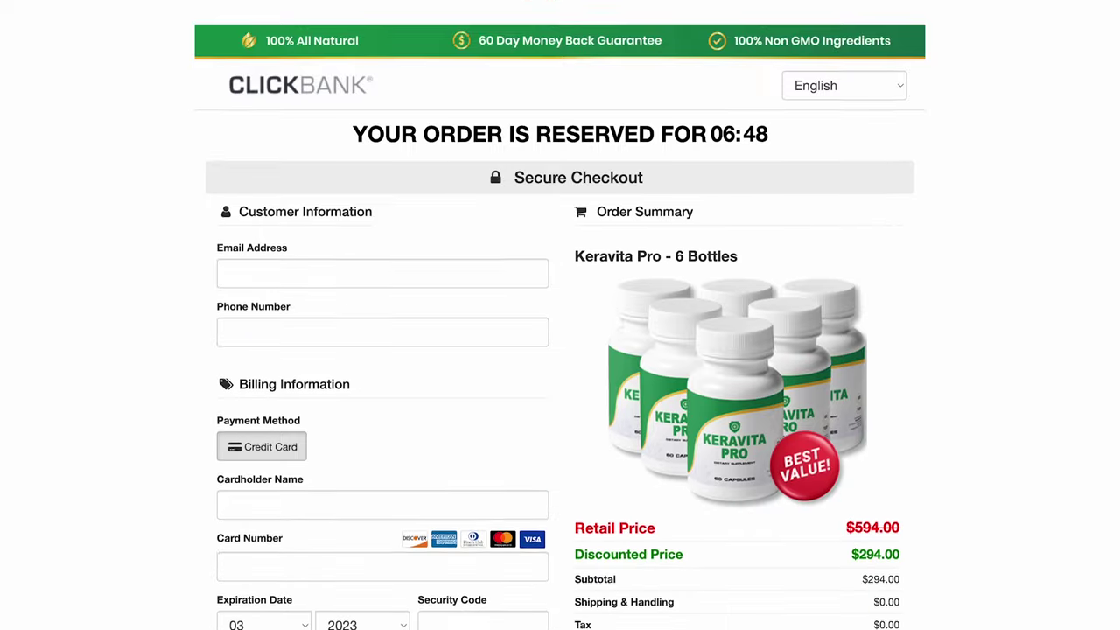
scroll(559, 315, "down", 4)
scroll(559, 315, "down", 3)
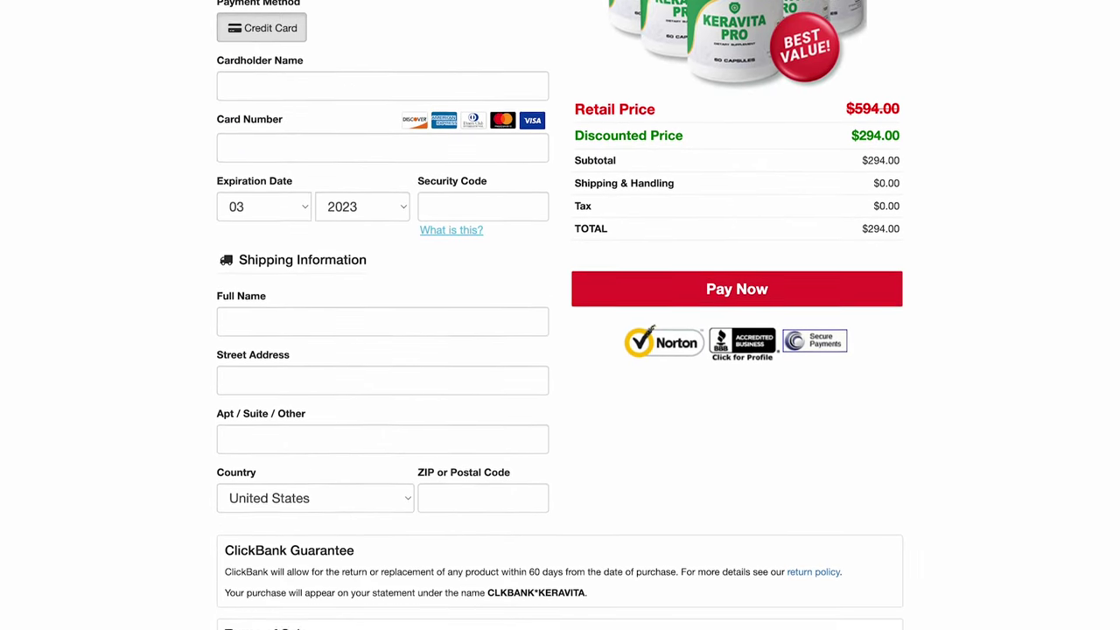